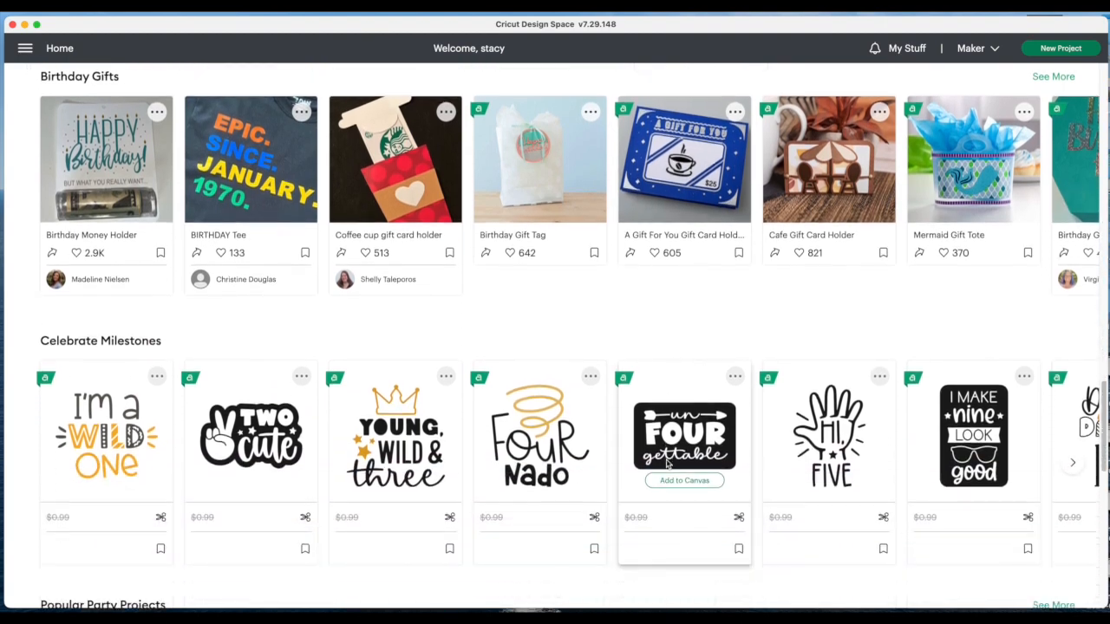
Step: Open the Butterfly Birthday Box from the featured staff favorites for customizing on the canvas
scroll(667, 464, "down", 7)
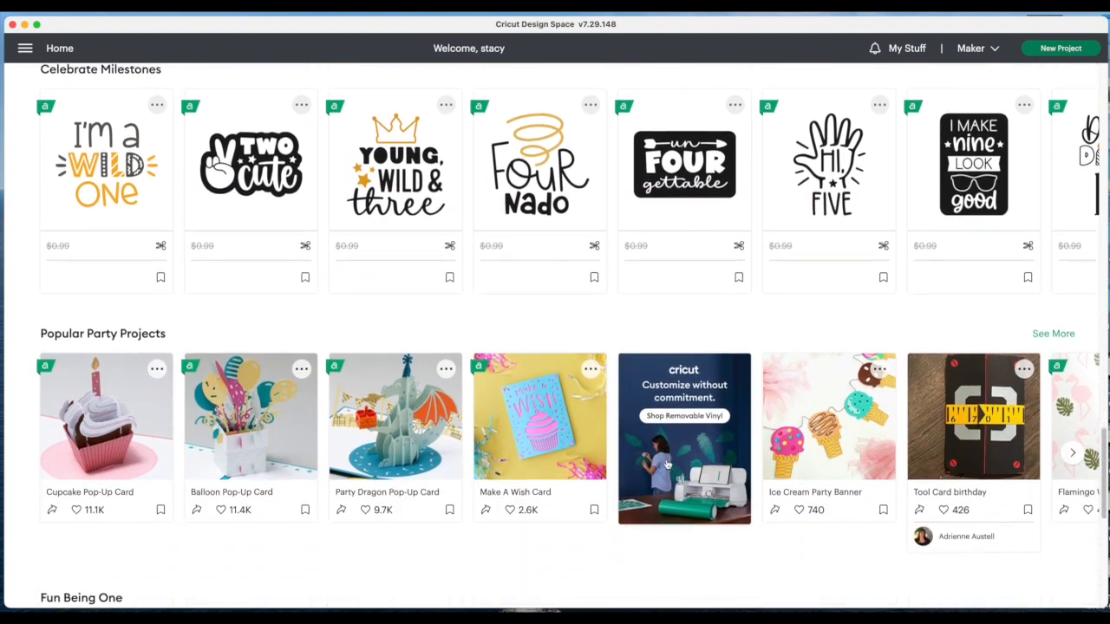
scroll(667, 464, "down", 6)
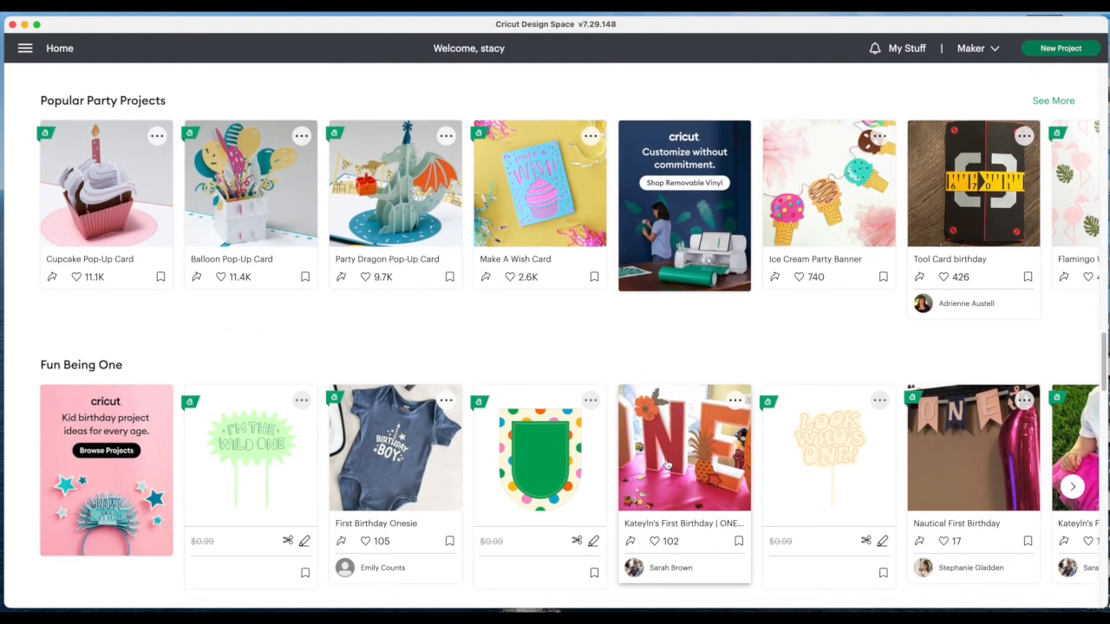
scroll(666, 464, "down", 8)
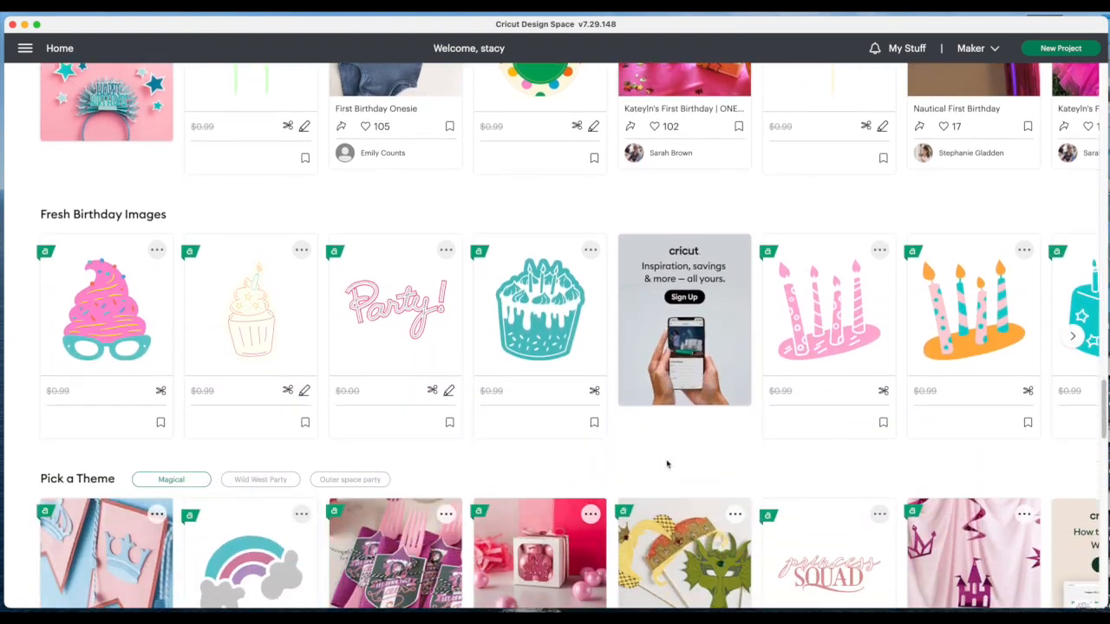
scroll(667, 464, "down", 8)
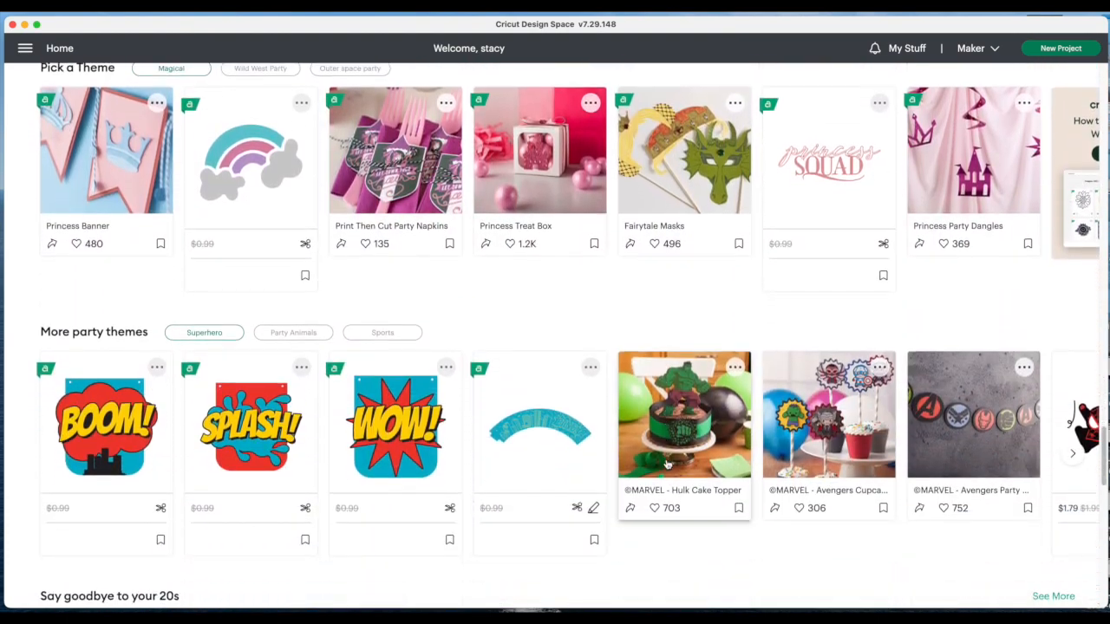
scroll(667, 464, "down", 8)
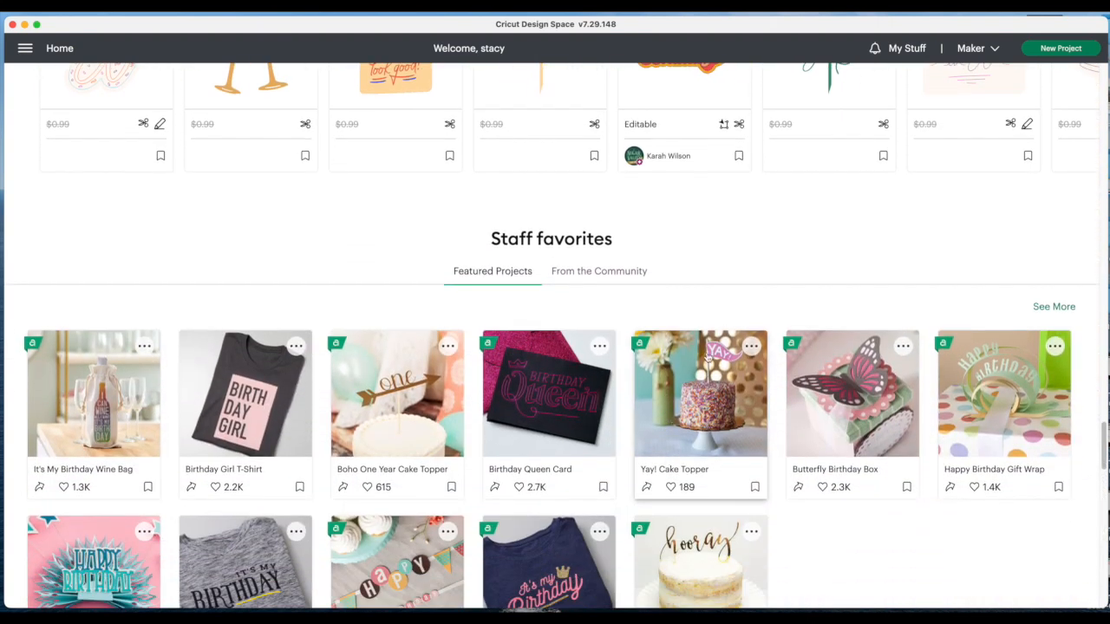
left_click(857, 385)
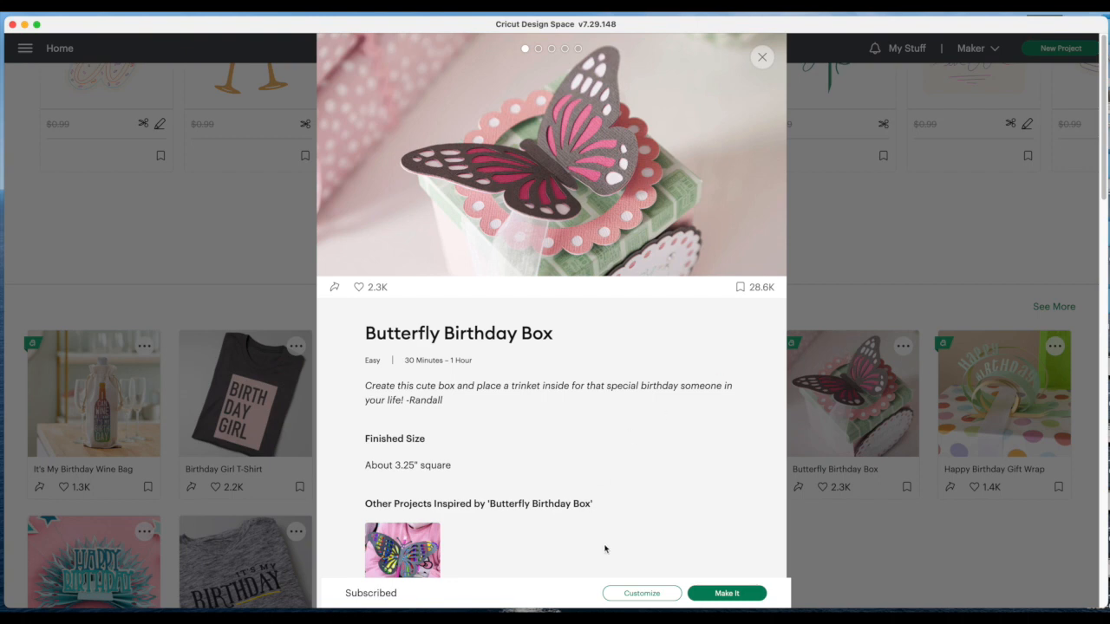
left_click(641, 594)
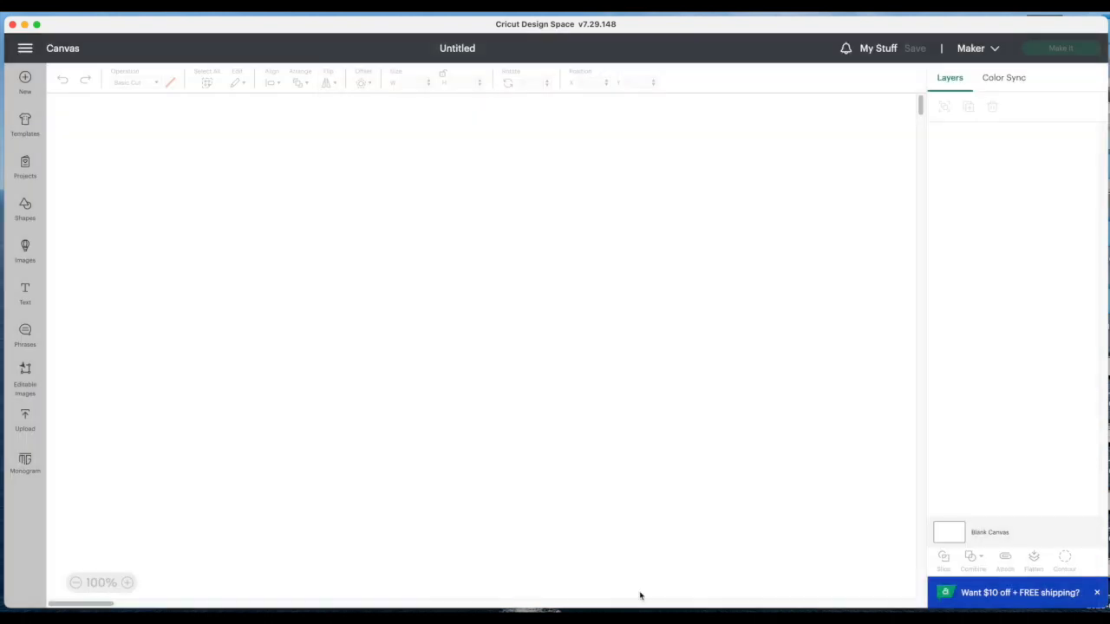
Step: Ungroup the pink box base and the green box lid
left_click_drag(347, 308, 364, 306)
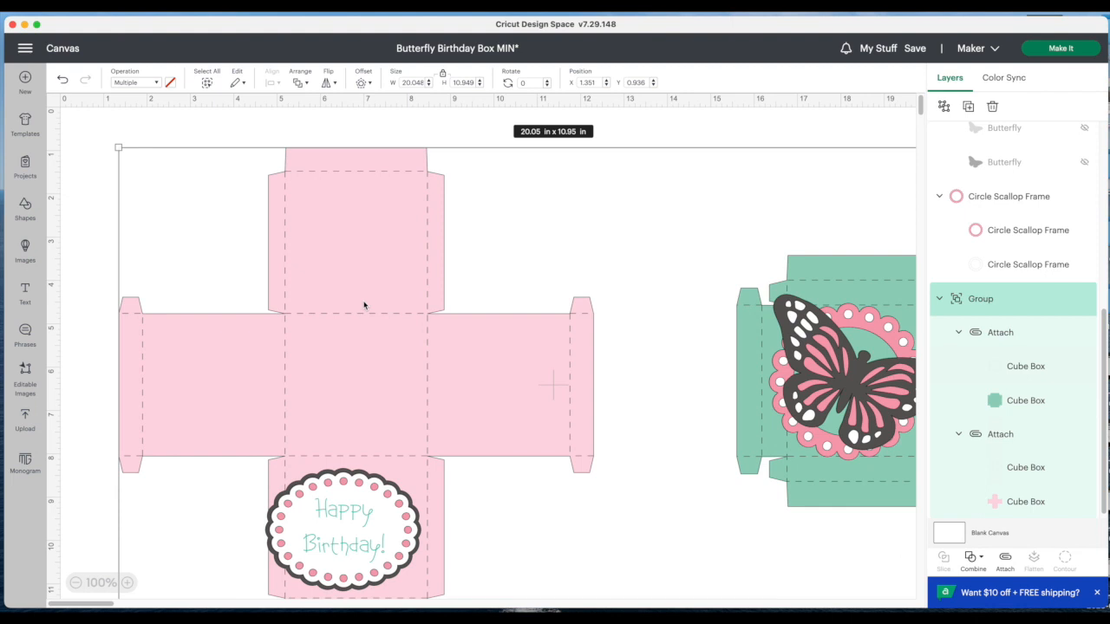
right_click(364, 306)
left_click(374, 164)
left_click(91, 159)
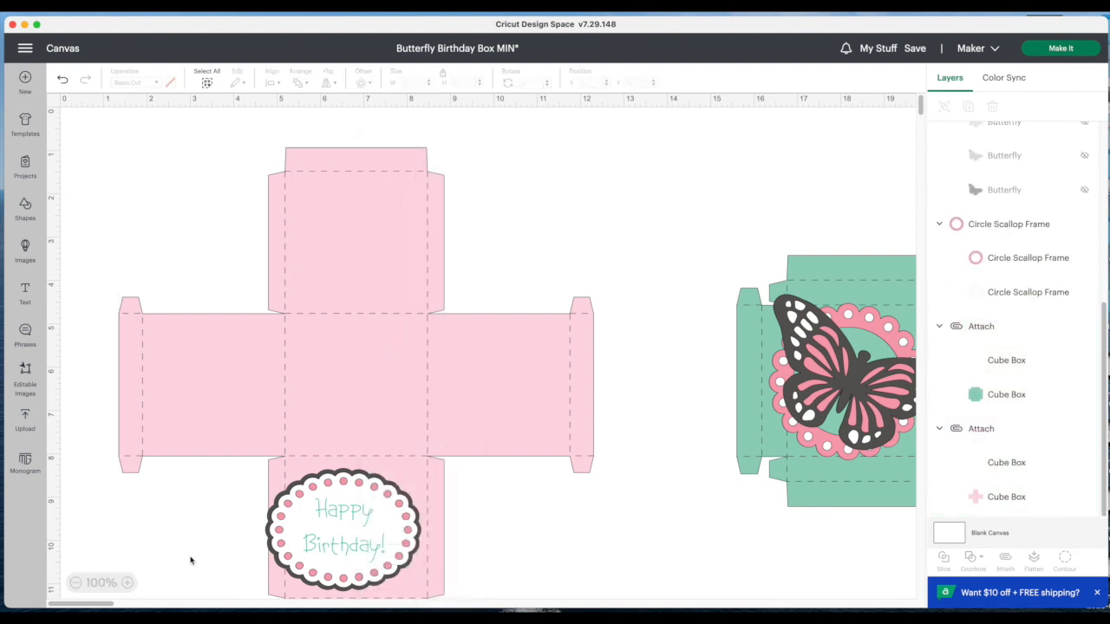
Step: Move the pink box base and the green lid away from the label and butterfly decorations
left_click(75, 582)
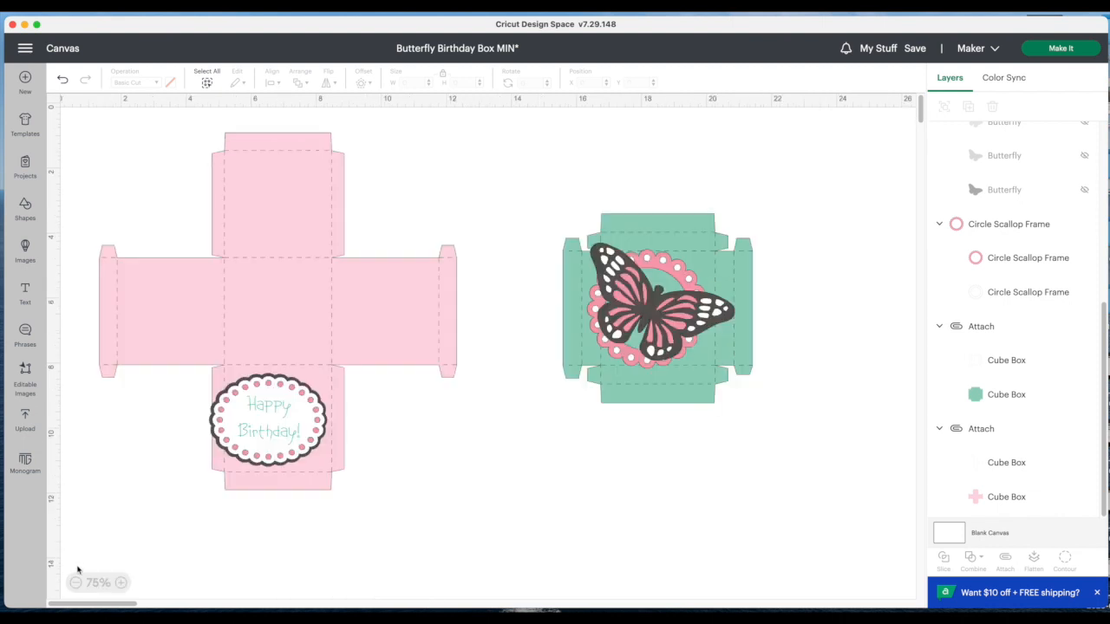
left_click_drag(290, 311, 976, 475)
left_click_drag(571, 367, 743, 556)
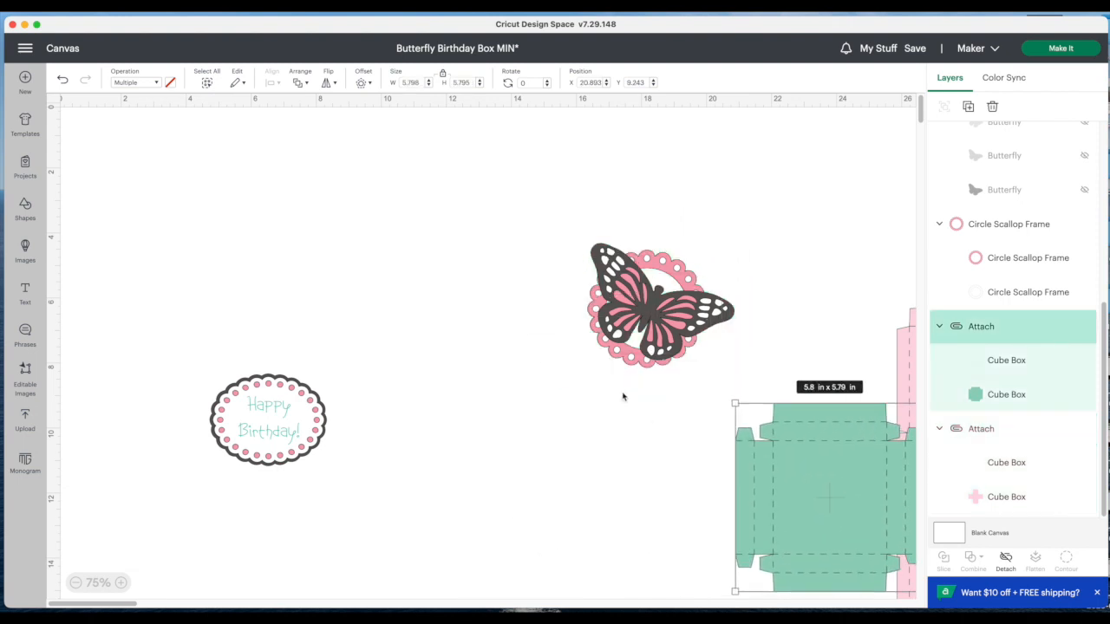
Step: Move the butterfly off the scallop frame, ungroup it, and pull its black and pink layers away from the white one
left_click_drag(645, 297, 389, 263)
right_click(394, 264)
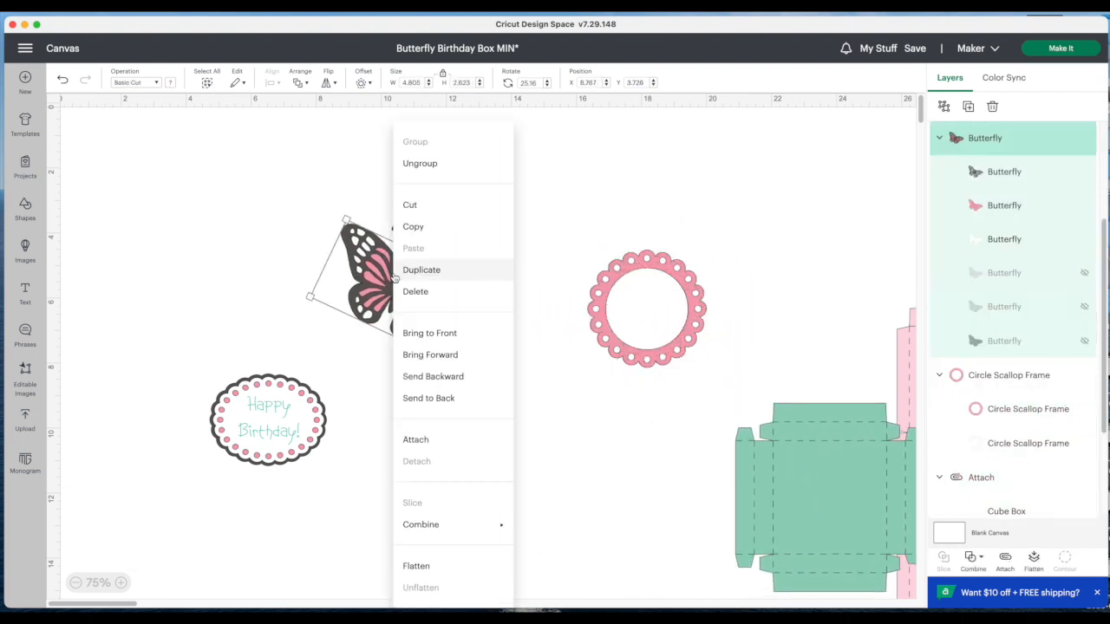
left_click(422, 164)
left_click(461, 185)
left_click_drag(422, 295, 529, 477)
left_click_drag(408, 286, 453, 395)
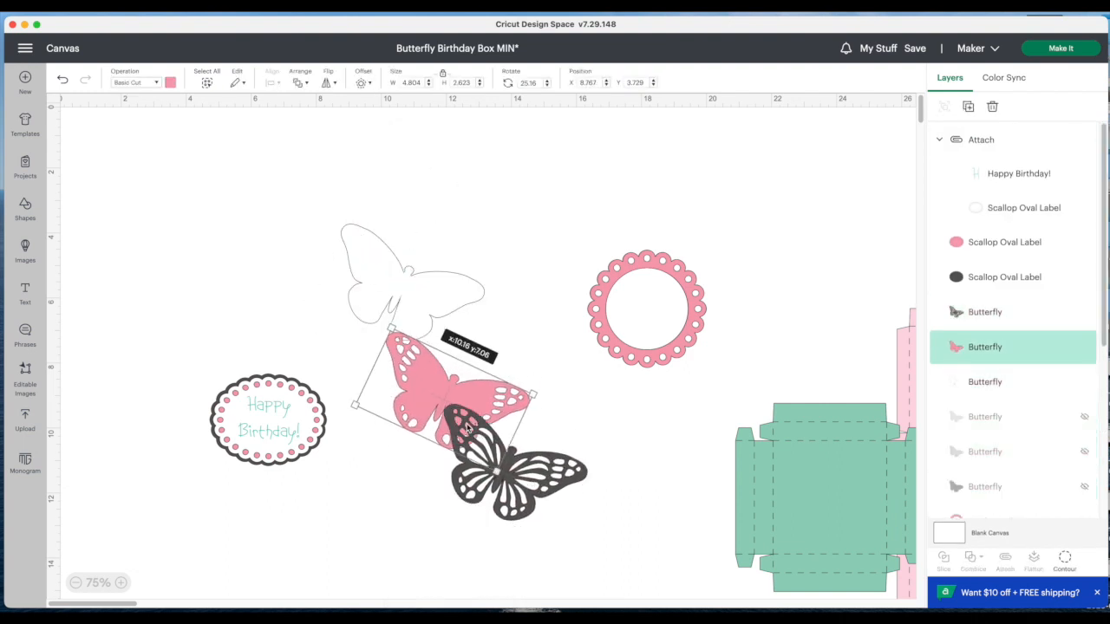
Step: Ungroup the circle scallop frame and move its pink layer beside the white layer
left_click_drag(615, 337, 573, 320)
right_click(574, 276)
left_click(599, 163)
left_click(527, 176)
left_click_drag(597, 277, 695, 288)
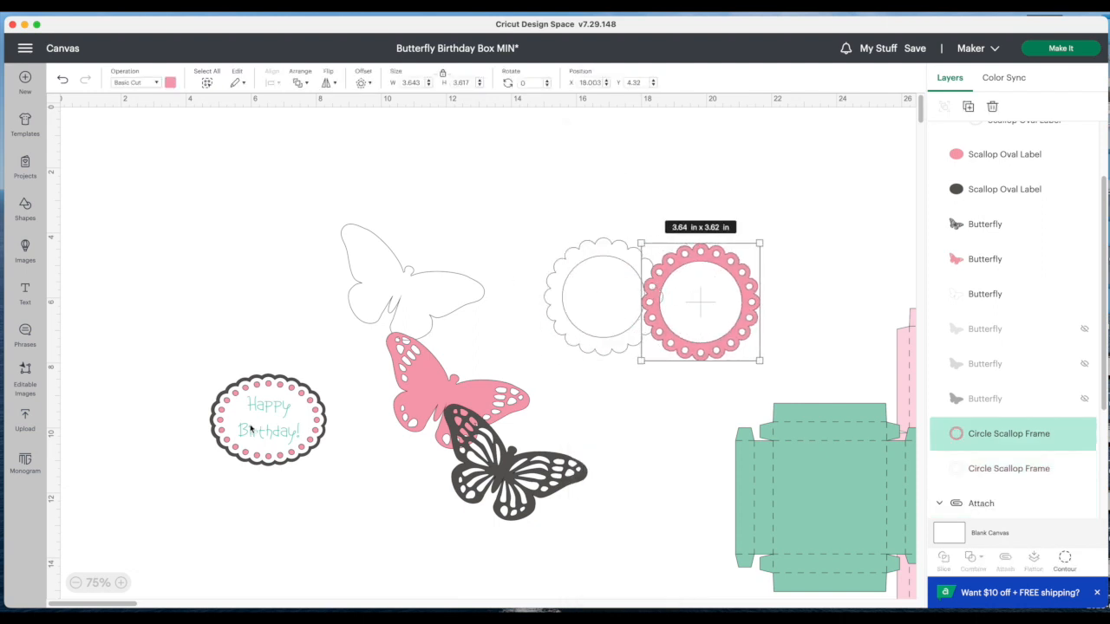
Step: Move the pink and black scallop ovals off the Happy Birthday! label, and shift the white butterfly below the pink one
left_click_drag(286, 425, 490, 510)
left_click_drag(318, 457, 561, 546)
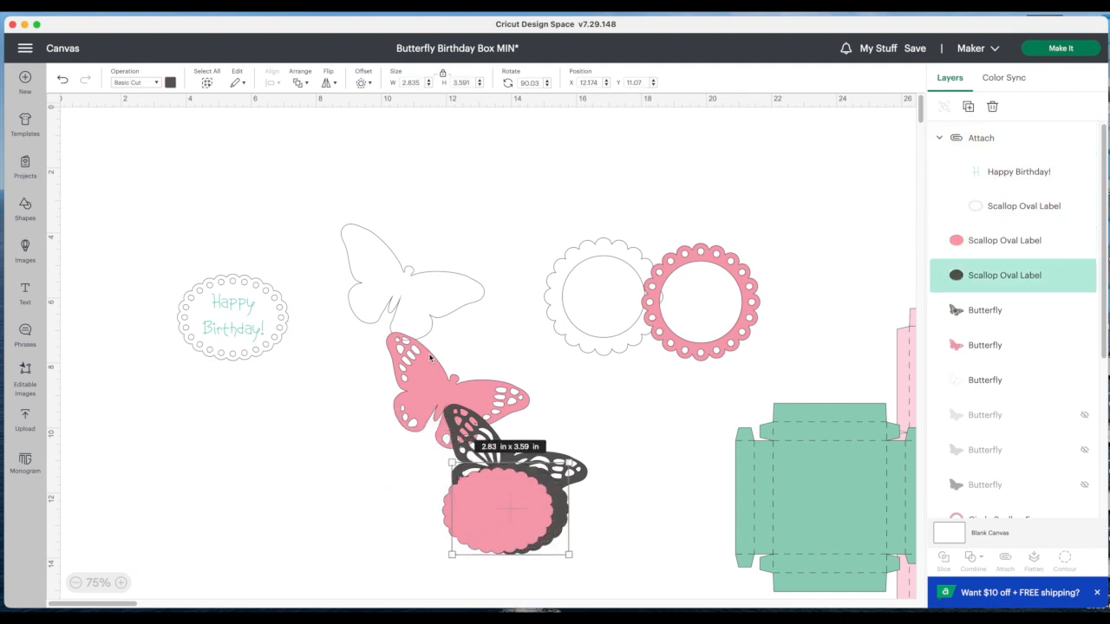
left_click(412, 278)
left_click_drag(484, 223, 501, 259)
left_click_drag(381, 260, 382, 486)
Step: Detach the Happy Birthday! text from its white scallop oval label and move the label away from the text
left_click_drag(240, 339, 404, 266)
right_click(403, 266)
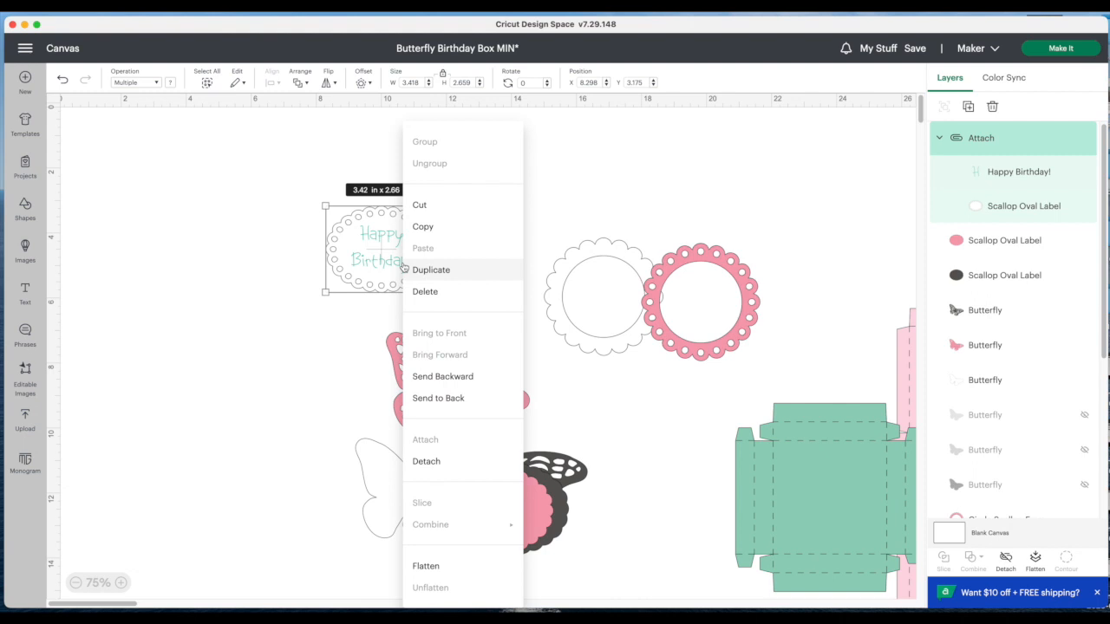
left_click(426, 461)
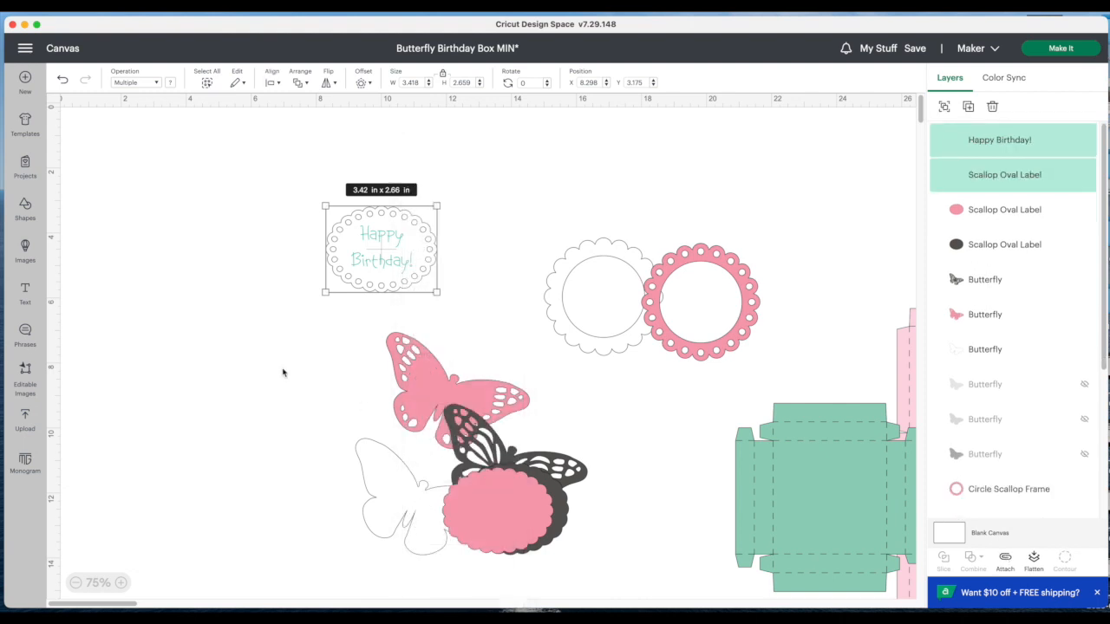
left_click(283, 373)
left_click_drag(384, 291, 250, 347)
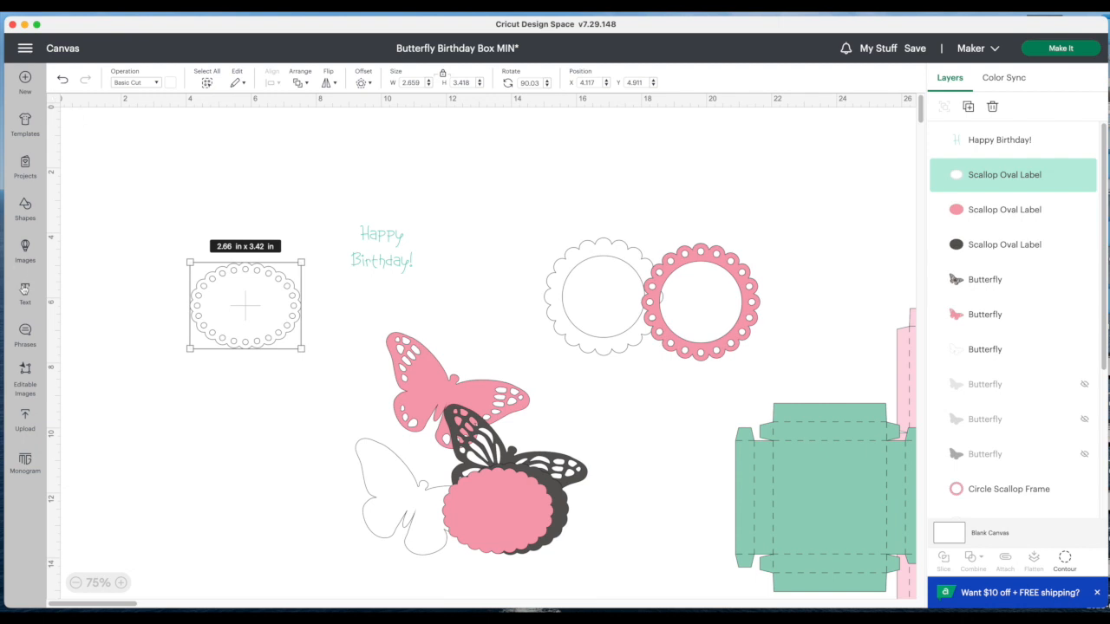
Step: Add a text reading "Thank You!" on two lines below the empty scallop oval label
left_click(26, 292)
left_click_drag(147, 256, 227, 453)
double_click(234, 448)
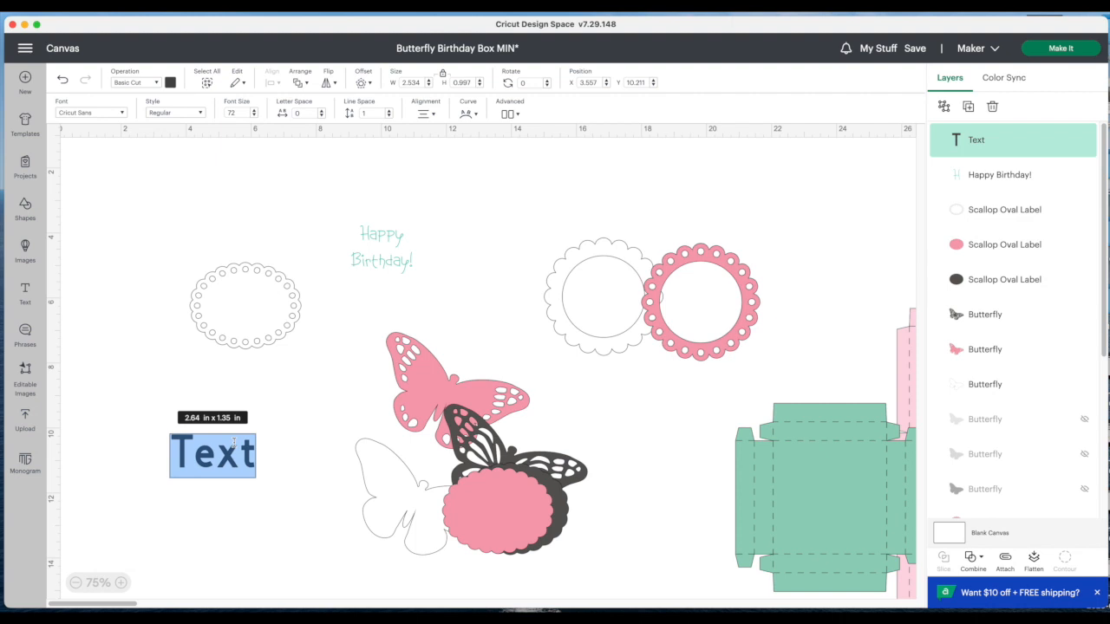
type("Thank")
key("Return")
type("You!")
left_click(231, 366)
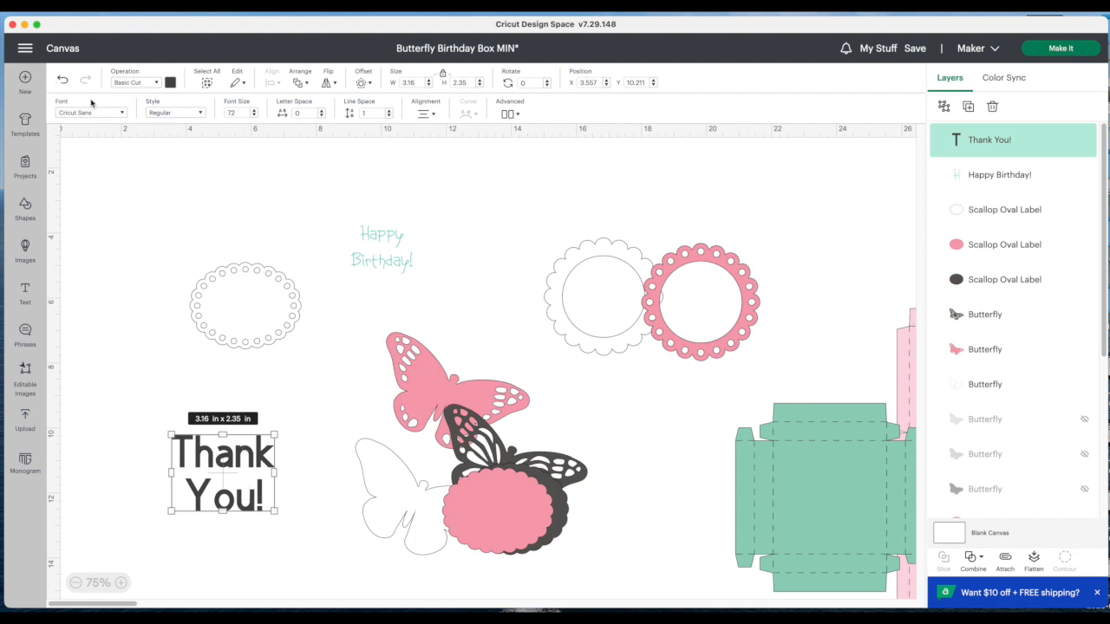
left_click(122, 113)
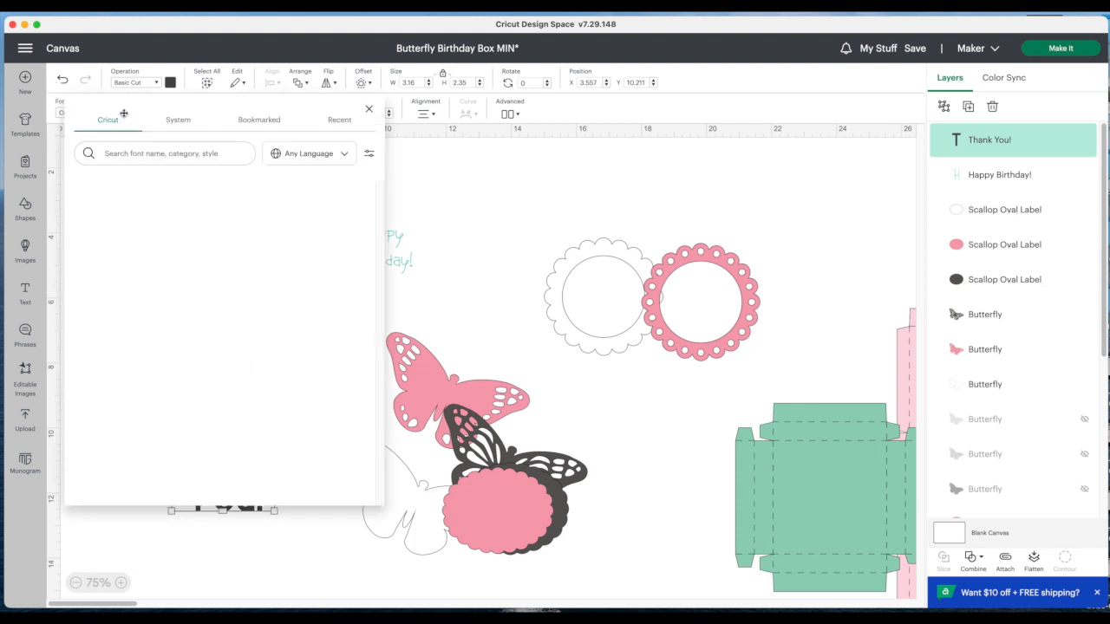
left_click(370, 154)
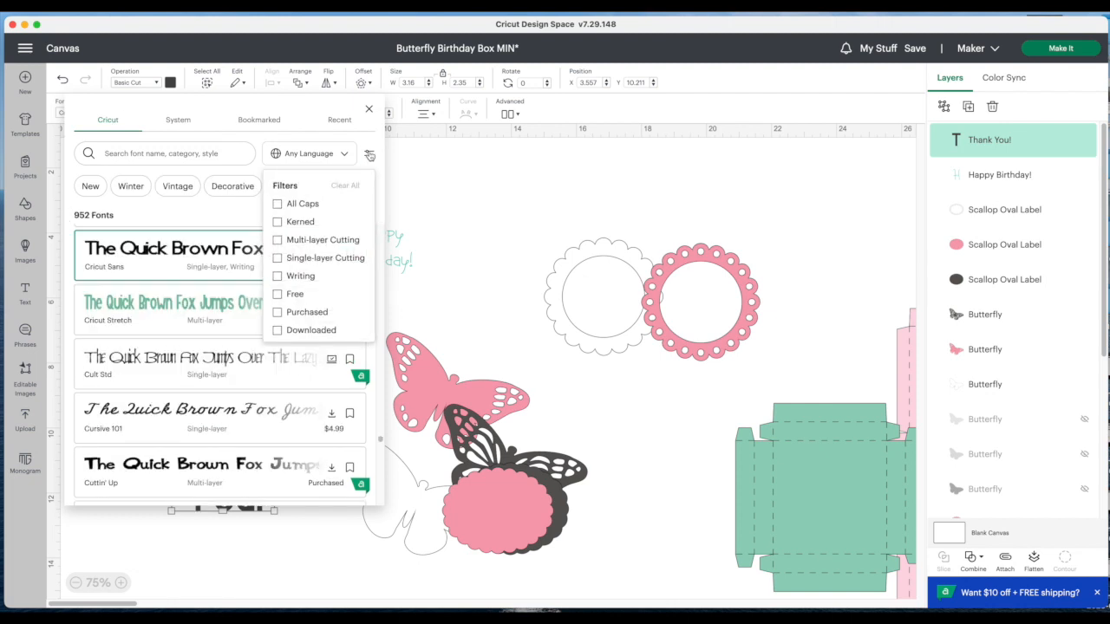
left_click(277, 276)
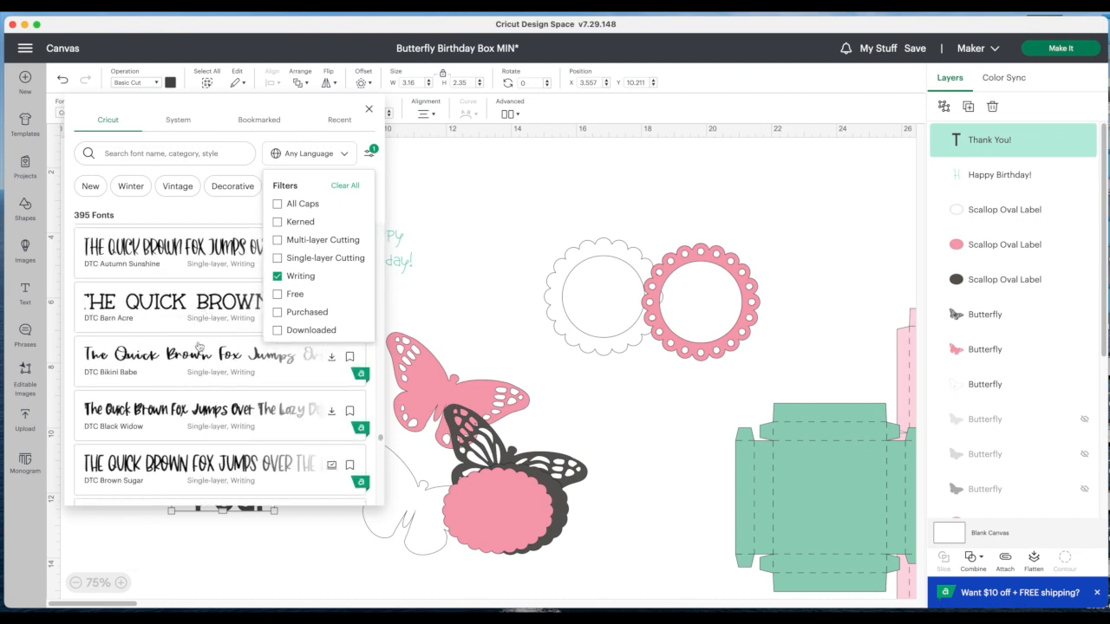
left_click(369, 109)
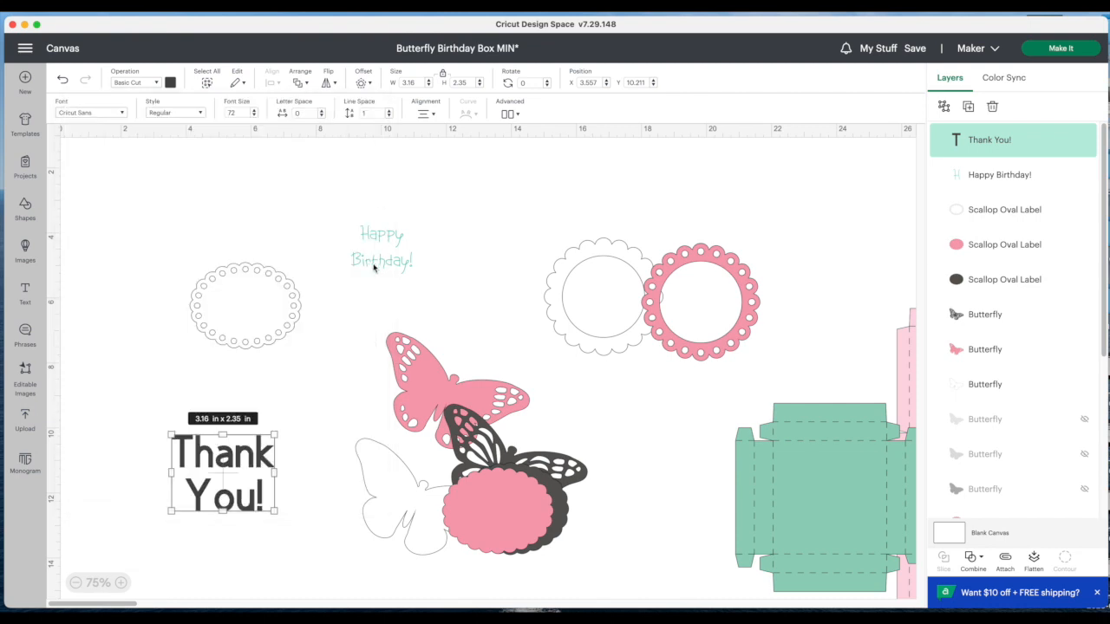
Step: Check the Happy Birthday! text's font, then search the writing fonts for "lazy" and apply Lazy Days to the Thank You! text
left_click(387, 242)
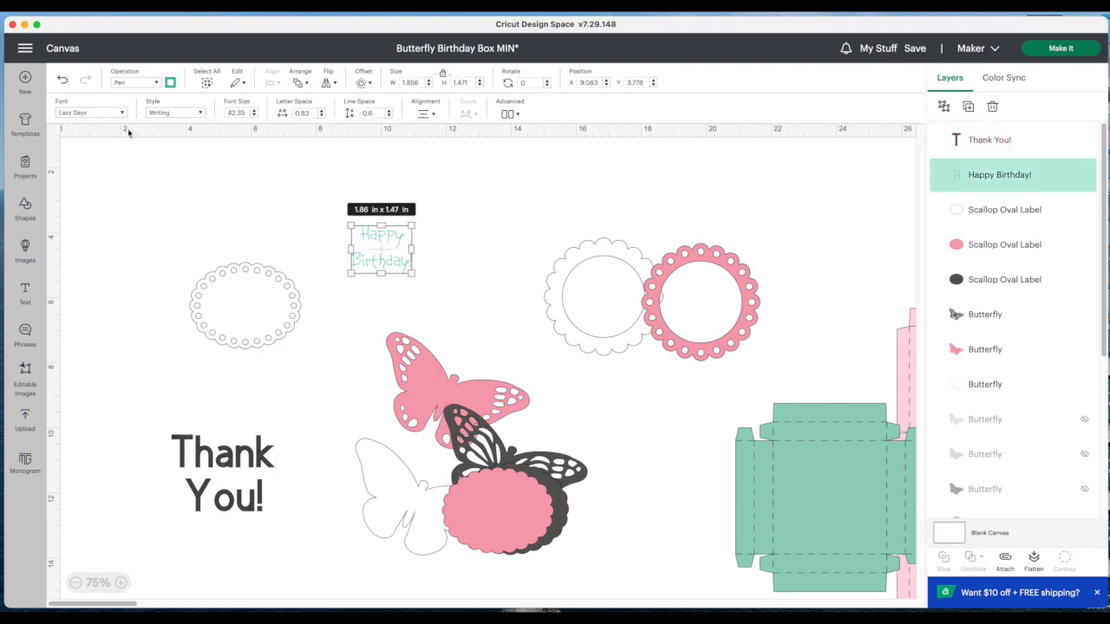
left_click(244, 460)
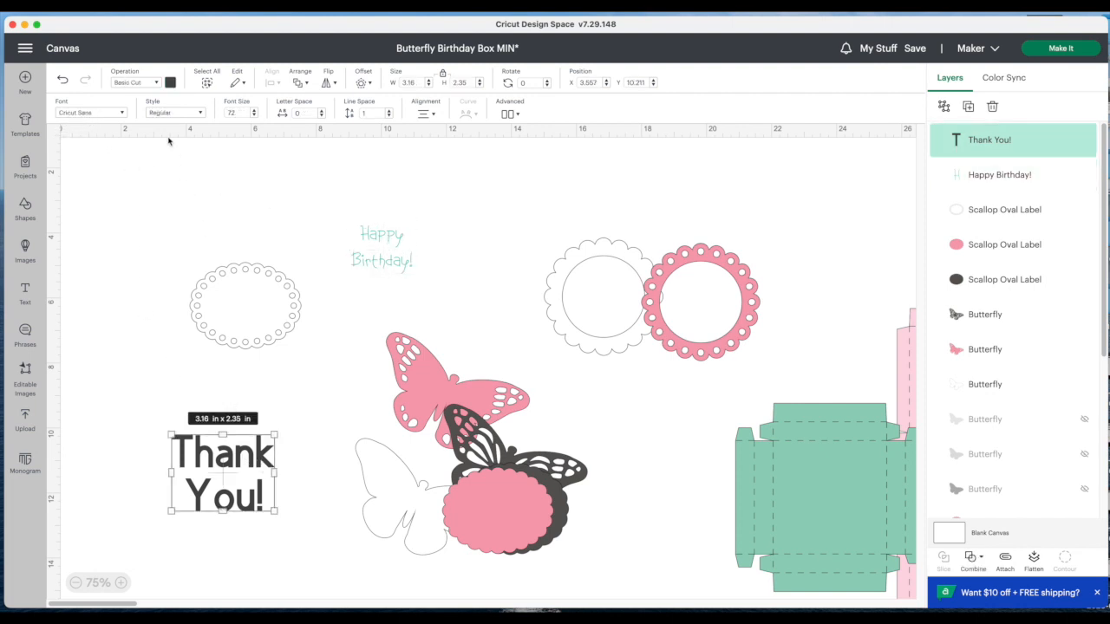
left_click(122, 115)
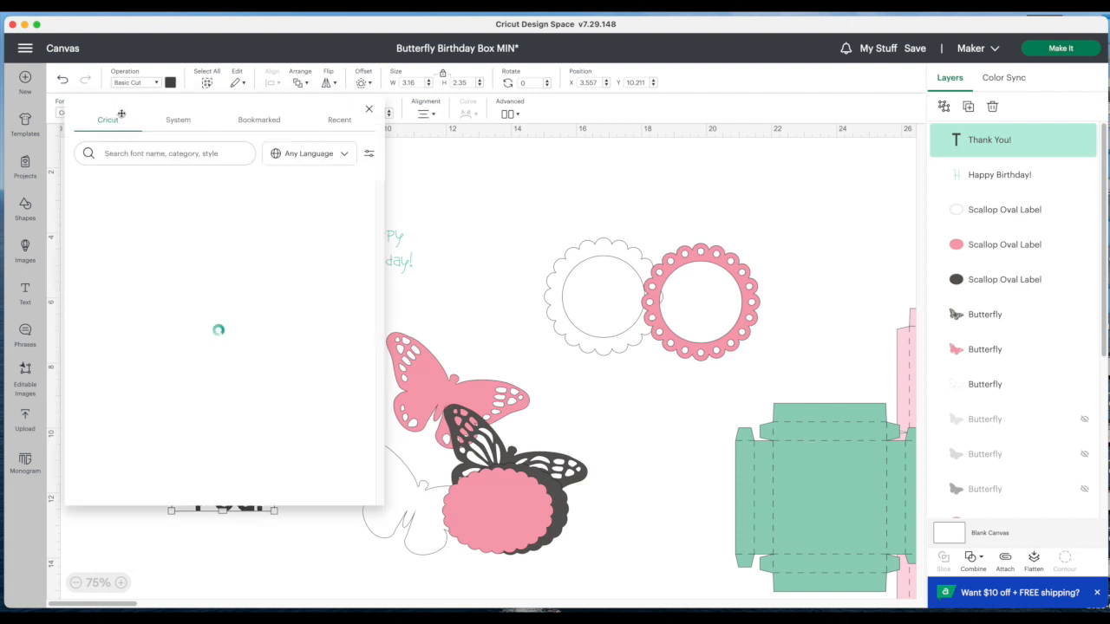
left_click(369, 153)
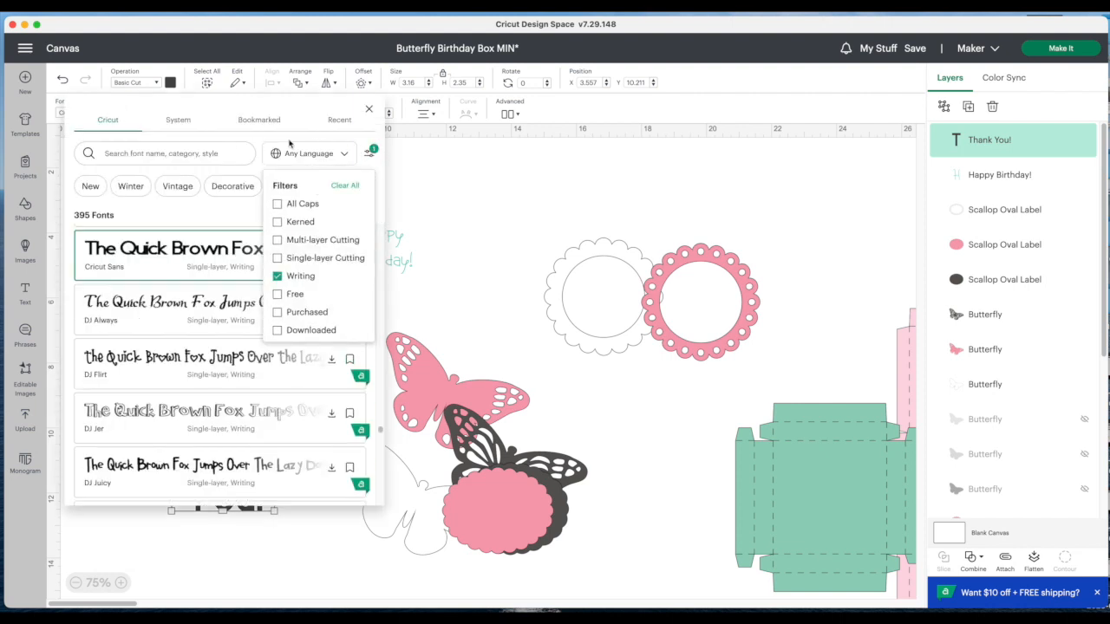
left_click(146, 154)
type("lazy")
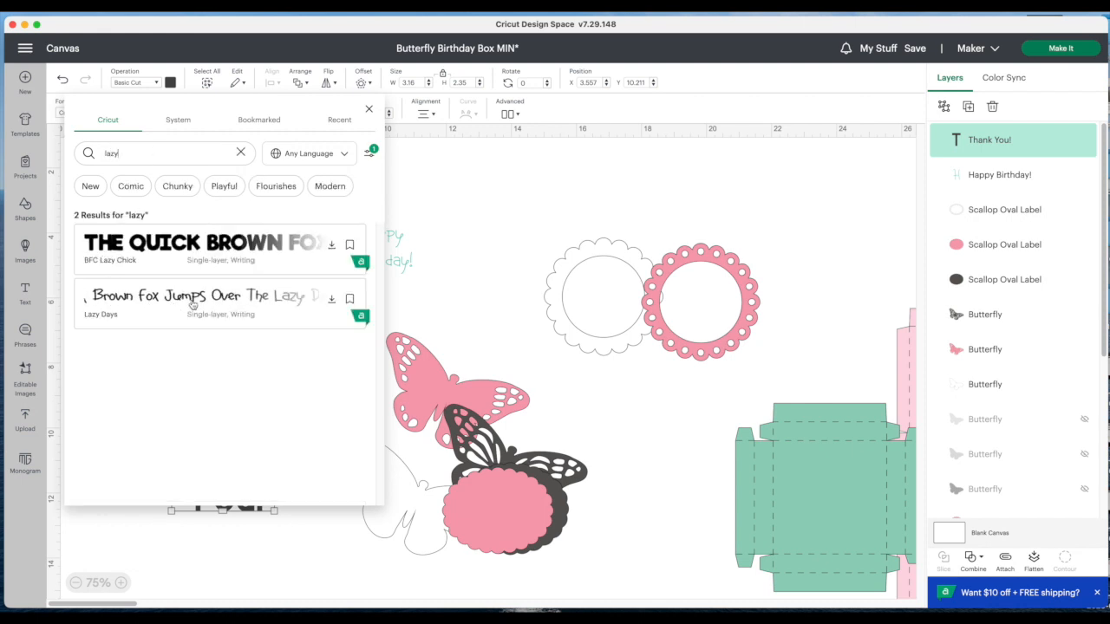
left_click(185, 305)
left_click(431, 308)
Step: Move the Thank You! text beside the Happy Birthday! text and set its Fine Point pen color to Red
left_click_drag(212, 464, 510, 232)
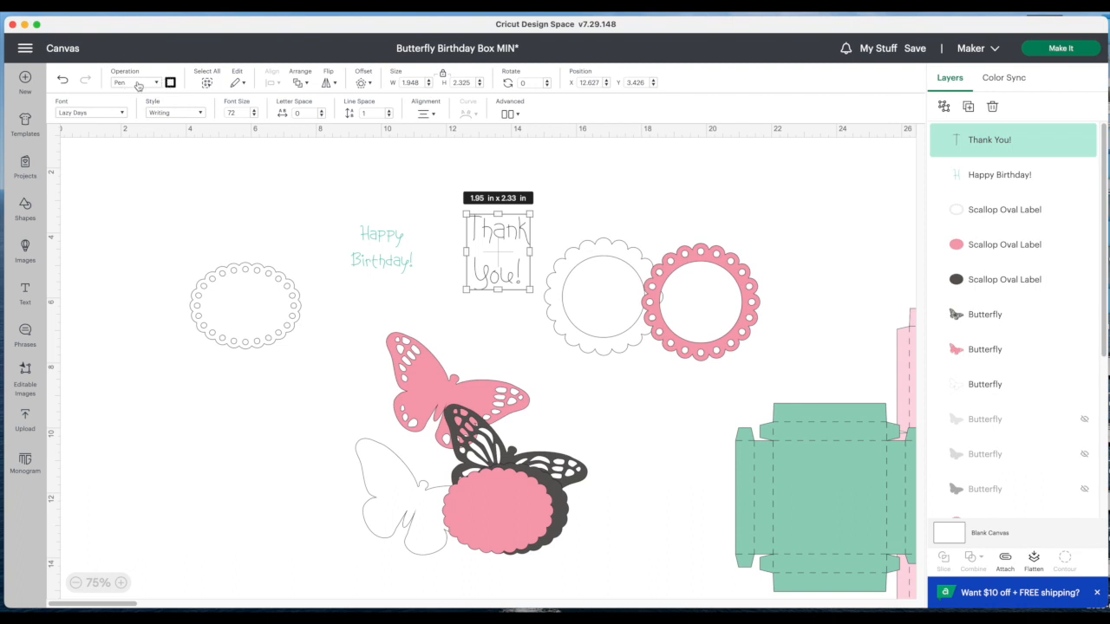
left_click(171, 83)
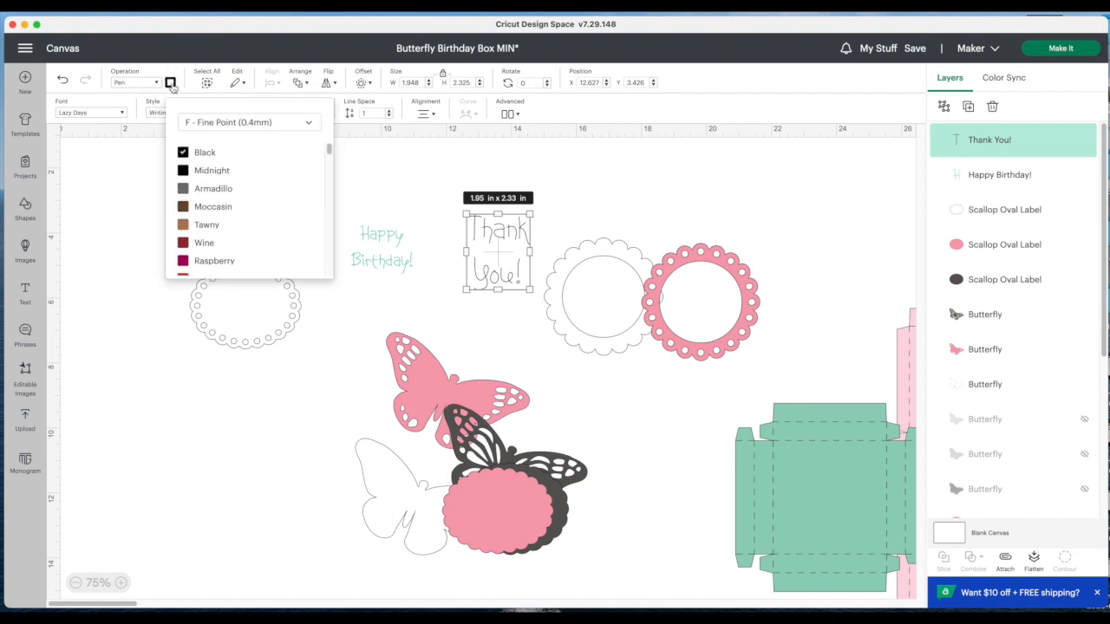
scroll(234, 226, "down", 5)
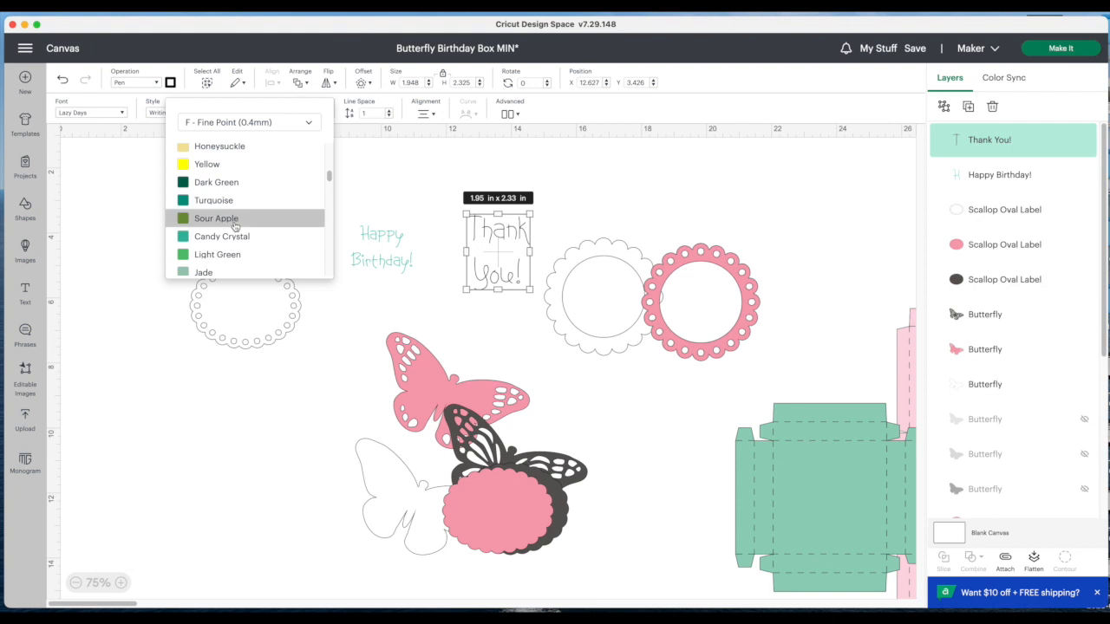
scroll(233, 226, "up", 3)
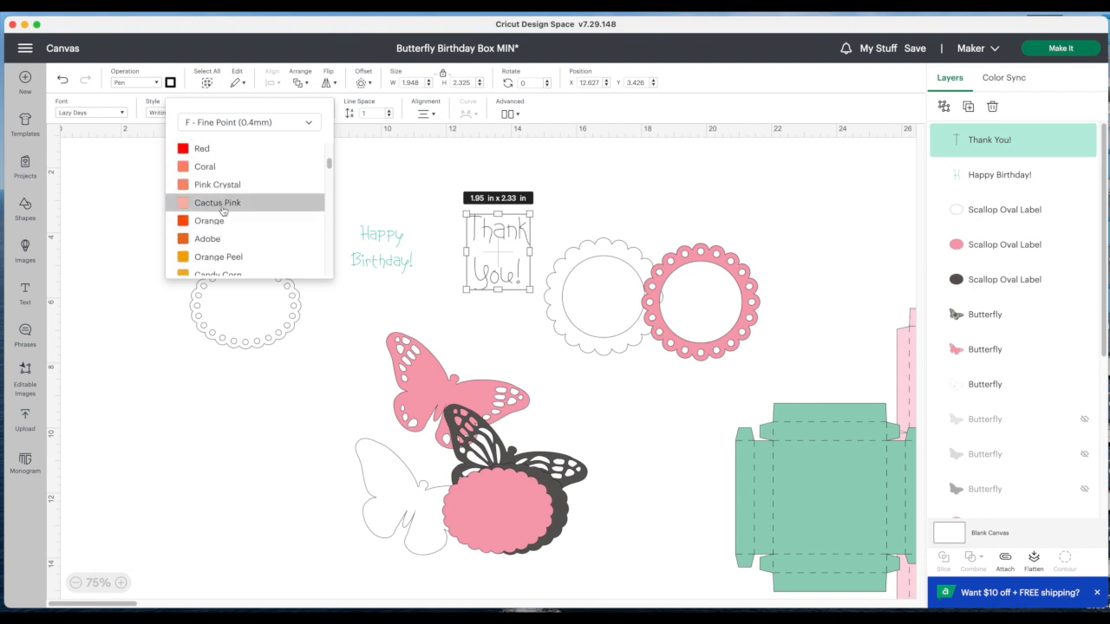
left_click(207, 149)
left_click(529, 159)
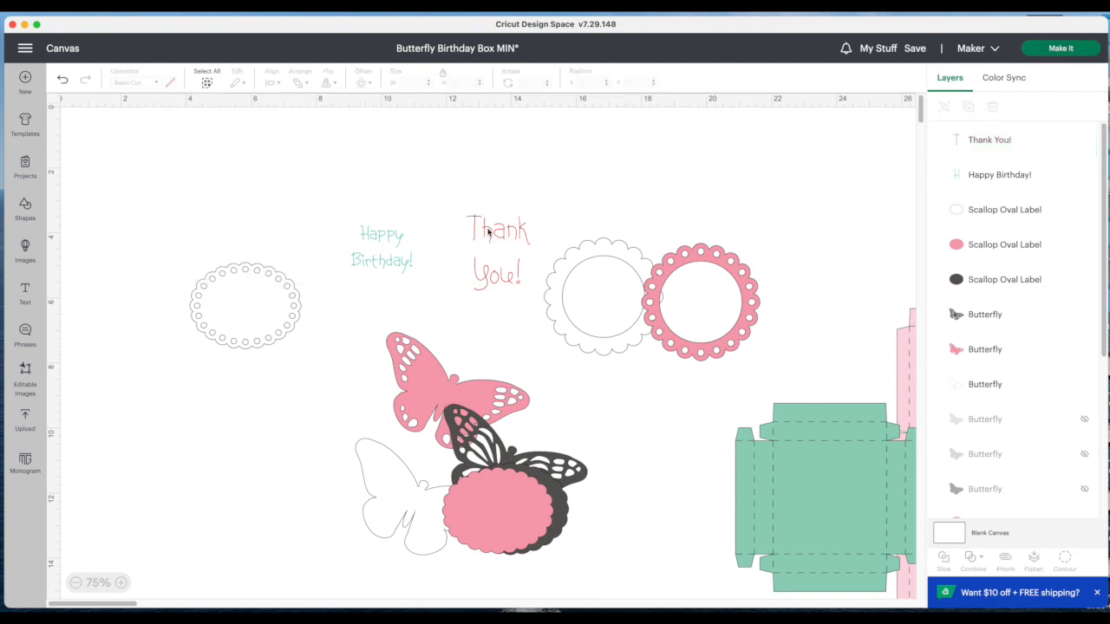
Step: Move the Thank You! text directly under the empty scallop oval label and scale it down
left_click_drag(501, 232, 238, 392)
left_click_drag(265, 449, 249, 430)
left_click(276, 448)
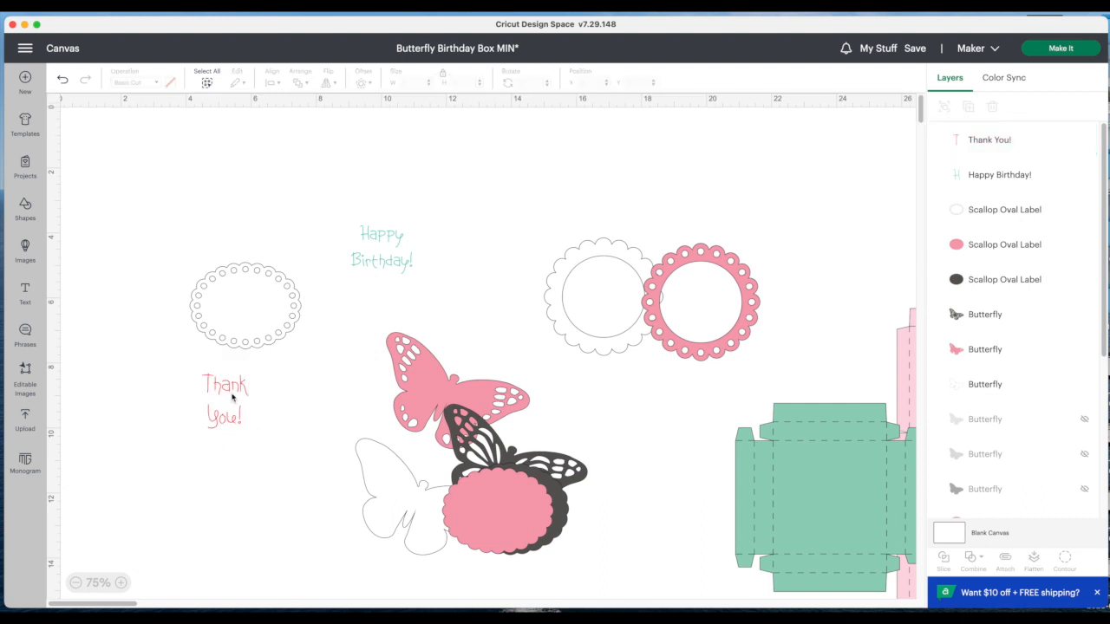
Step: Tighten the line space of the Thank You! text to -1.1
left_click(233, 391)
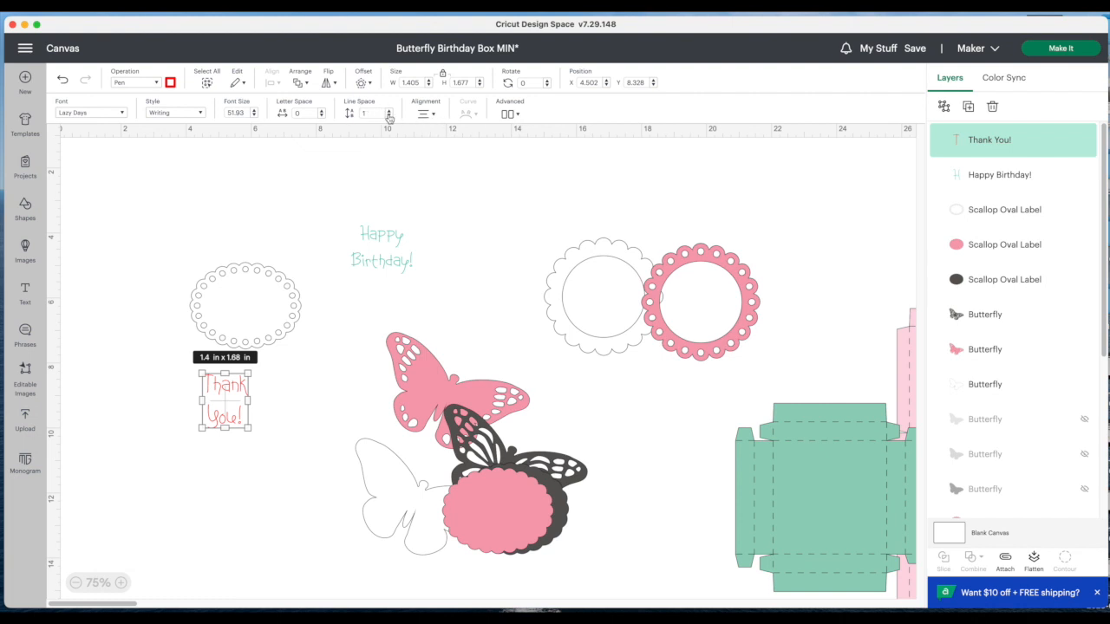
left_click(388, 116)
left_click(389, 116)
left_click(388, 117)
left_click(388, 116)
left_click(388, 116)
left_click(389, 116)
left_click(389, 116)
left_click(389, 116)
left_click(388, 116)
left_click(388, 117)
left_click(389, 116)
left_click(389, 116)
left_click(388, 116)
left_click(256, 431)
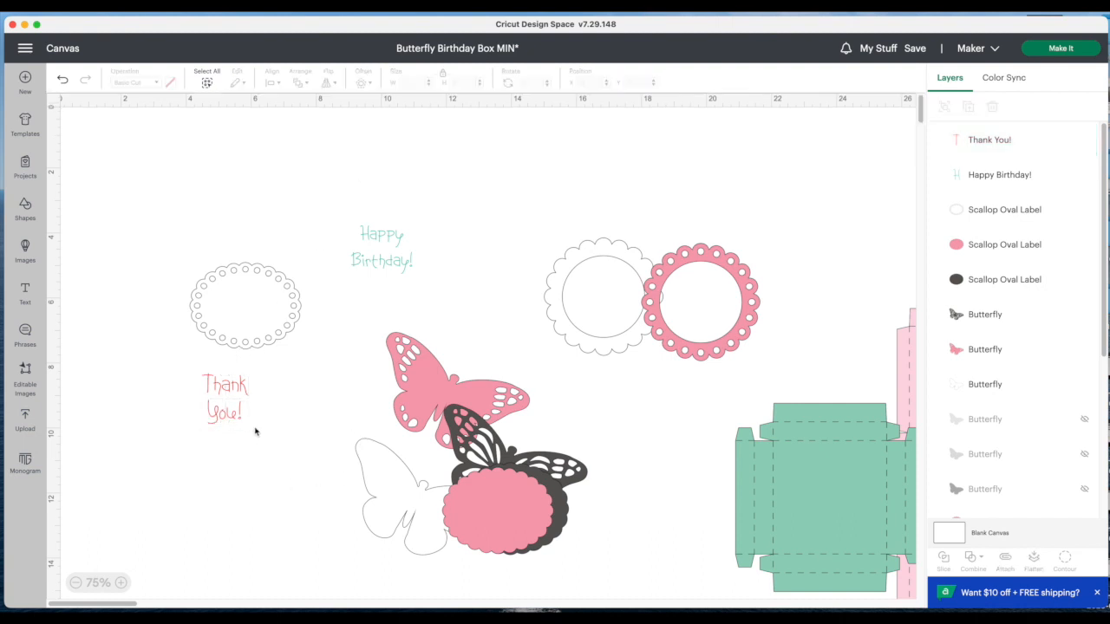
Step: Move the Thank You! text onto the empty scallop oval label, center the two on each other and attach them
left_click_drag(227, 416, 244, 323)
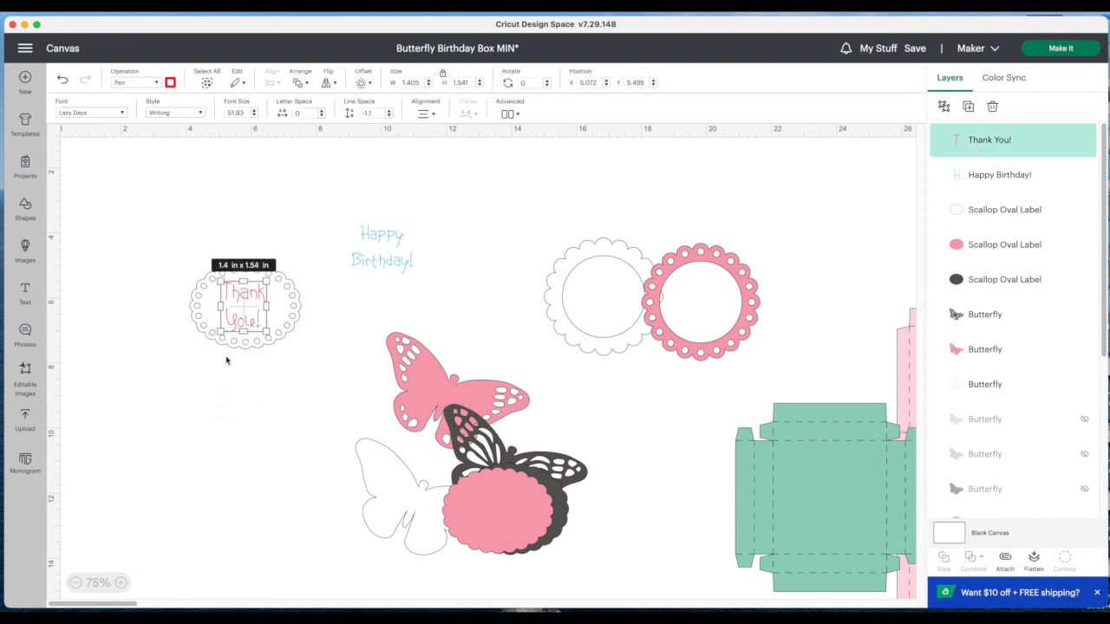
left_click(183, 249)
left_click_drag(184, 250, 349, 347)
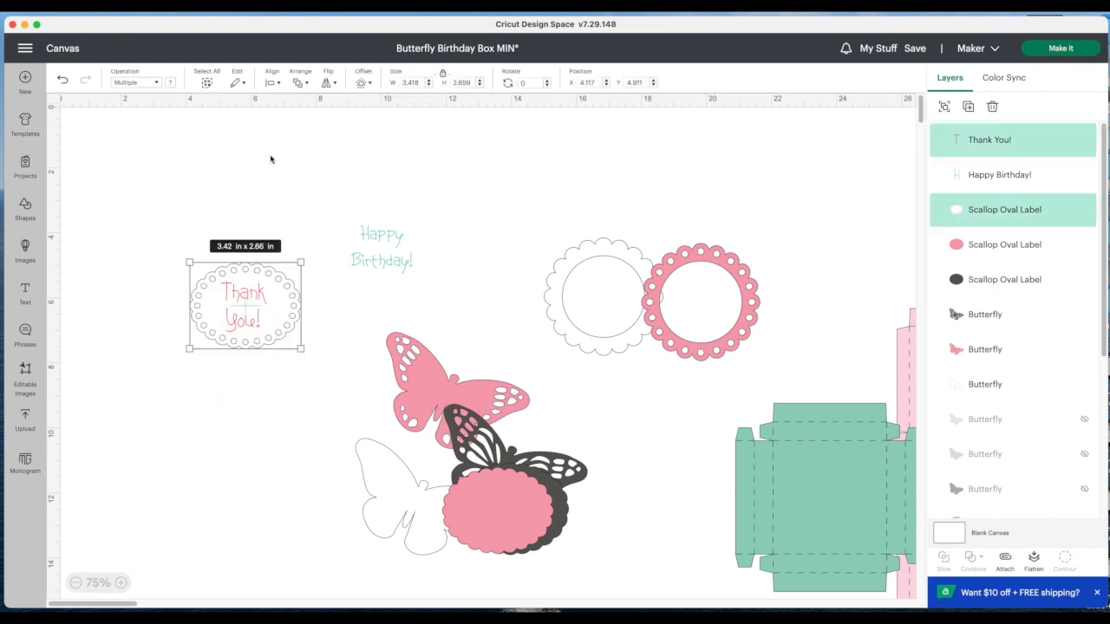
left_click(275, 83)
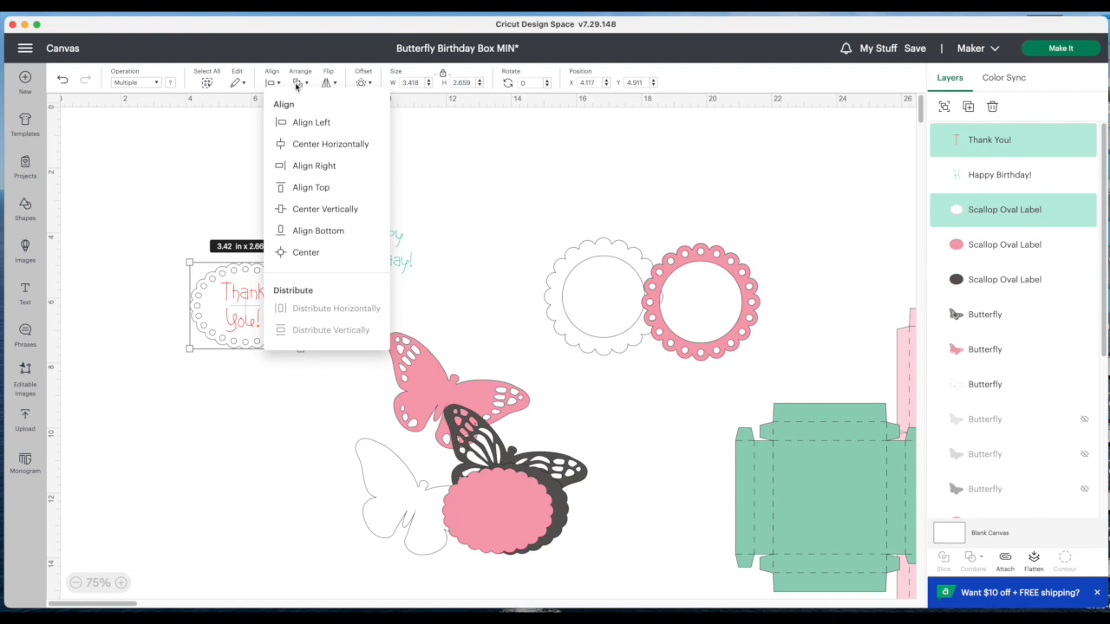
left_click(322, 250)
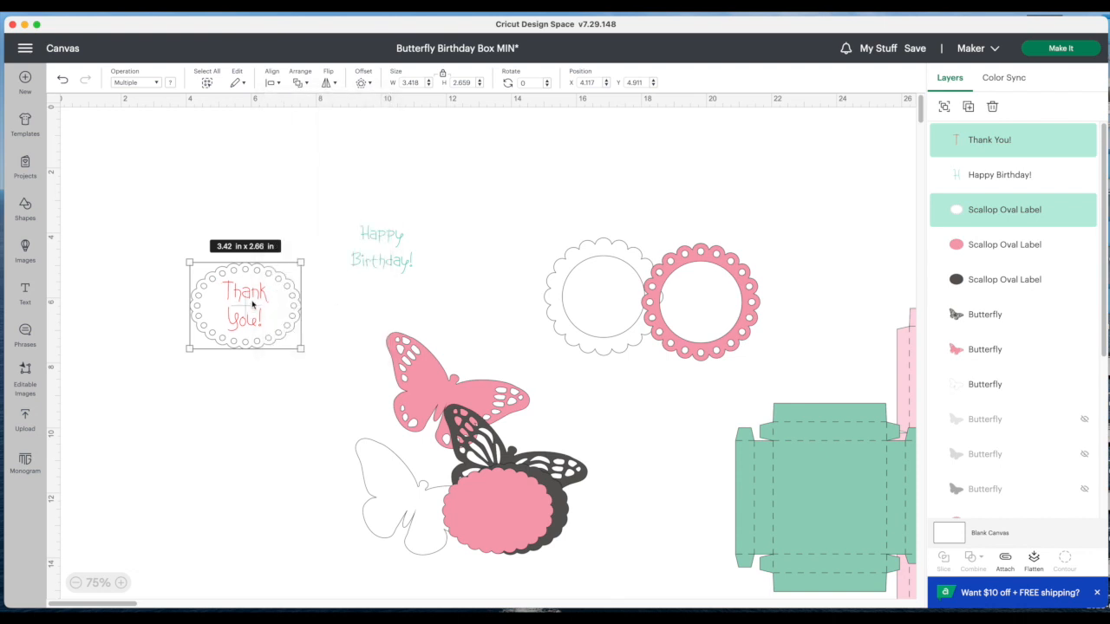
right_click(252, 303)
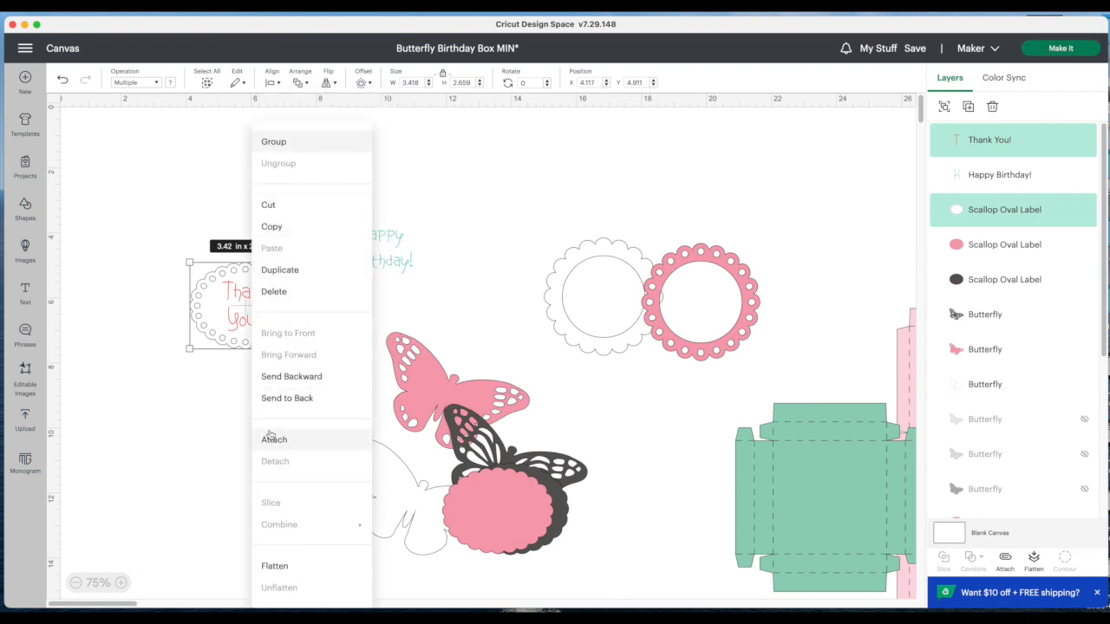
left_click(256, 440)
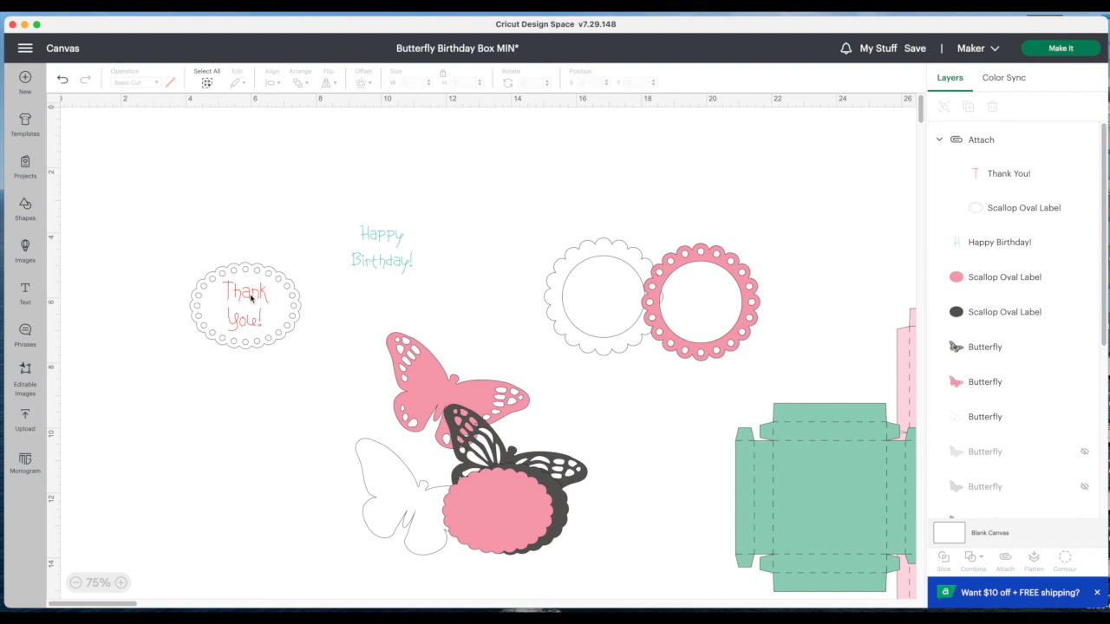
Step: Detach the Thank You! text from the scallop oval label and delete the text
left_click_drag(251, 309, 250, 307)
right_click(250, 308)
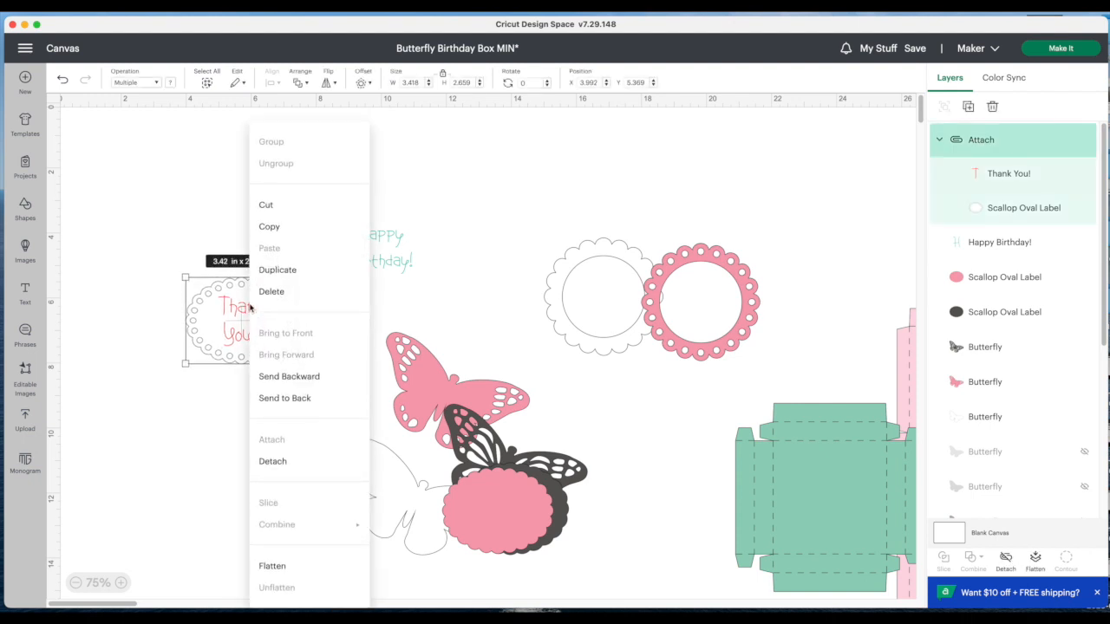
left_click(280, 462)
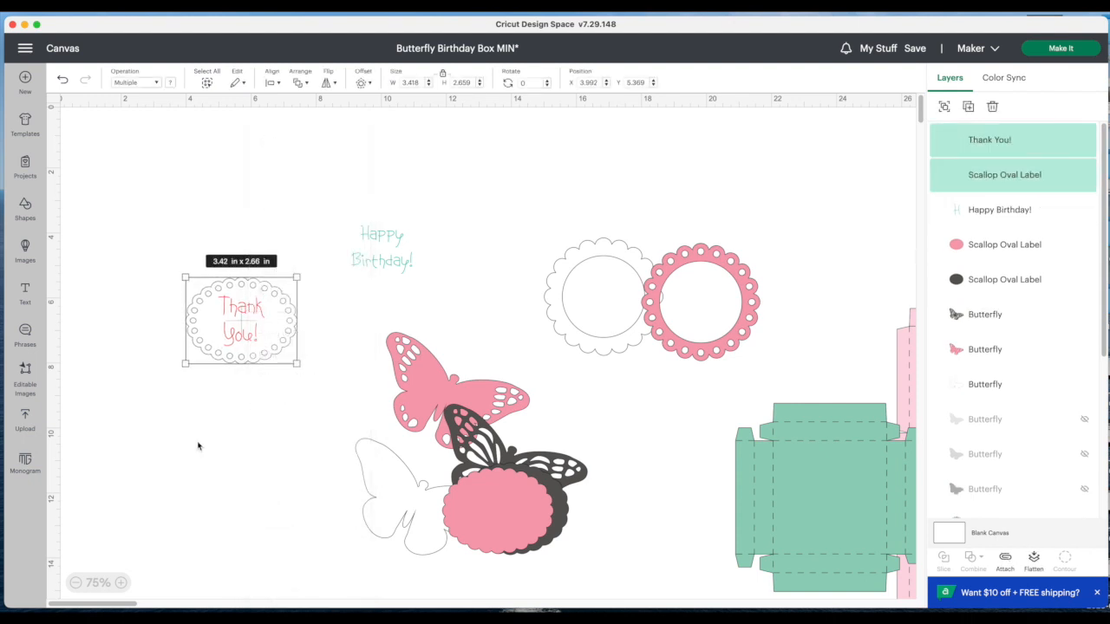
left_click(208, 399)
left_click_drag(248, 311, 270, 379)
key("Delete")
Step: Move the Happy Birthday! text onto the empty scallop oval label and bring it to the front
left_click_drag(394, 241, 288, 293)
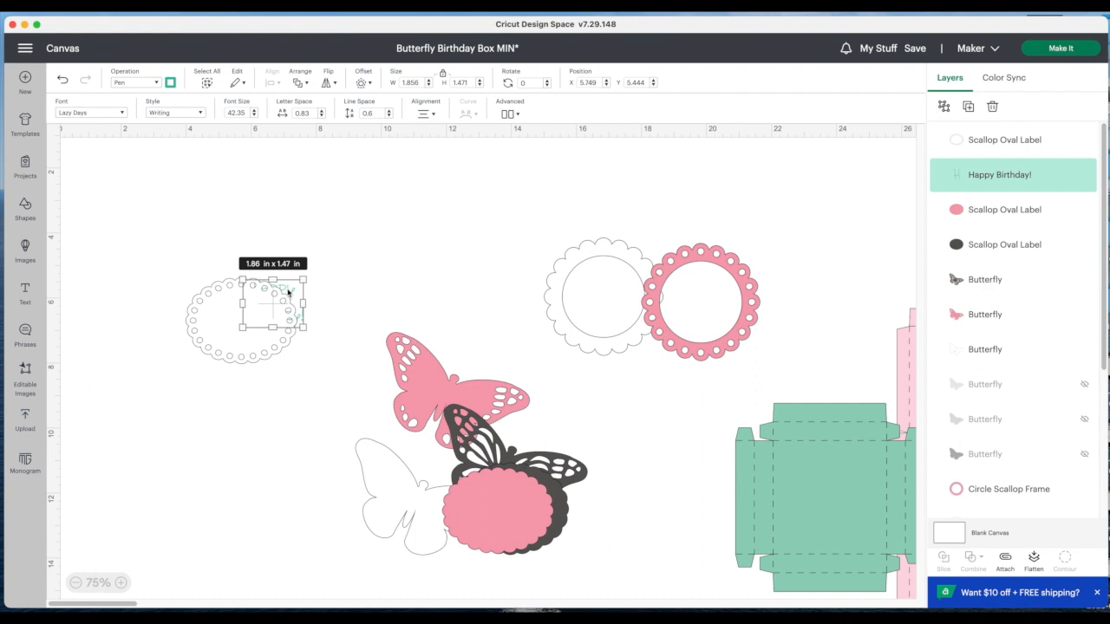
right_click(288, 294)
left_click(329, 330)
Step: Center the Happy Birthday! text and the scallop oval label on each other and attach them
left_click(178, 277)
left_click_drag(173, 258, 322, 377)
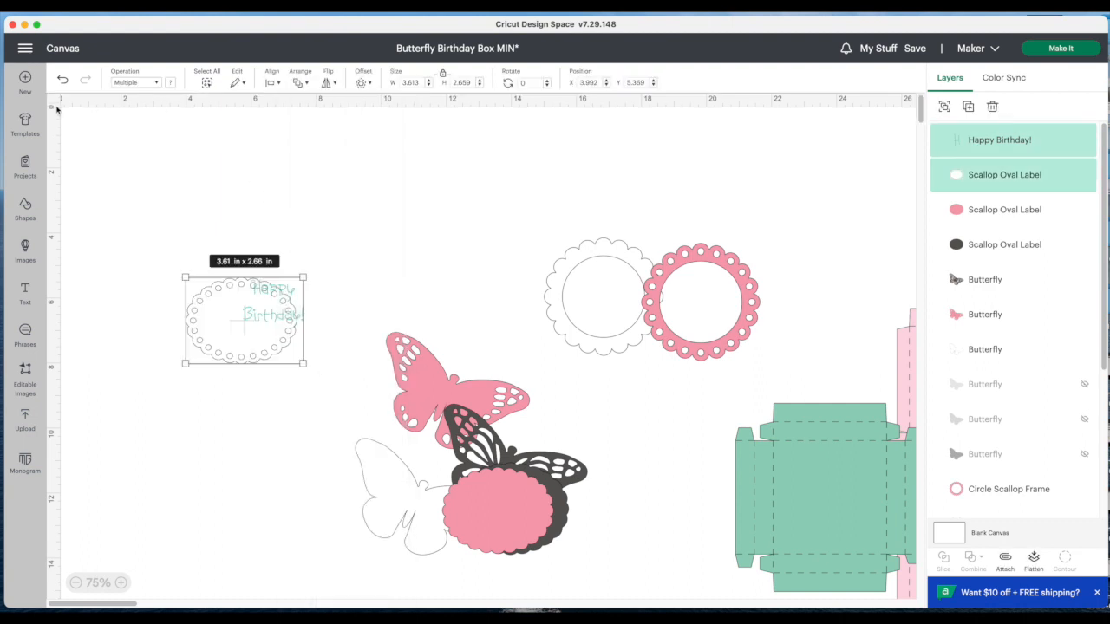
left_click(273, 82)
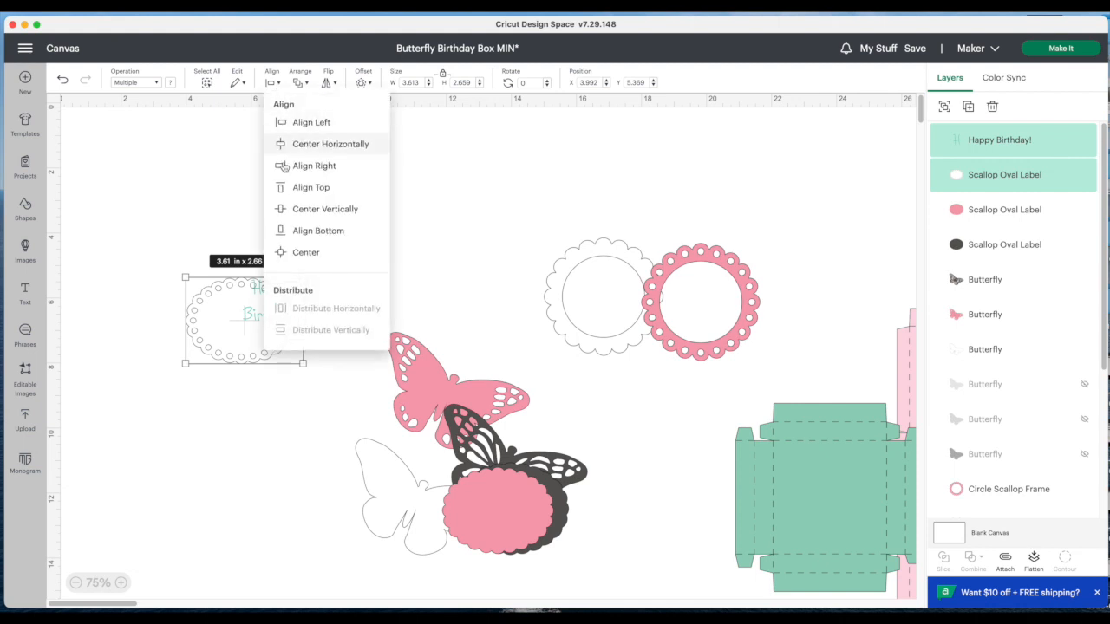
left_click(300, 248)
right_click(258, 310)
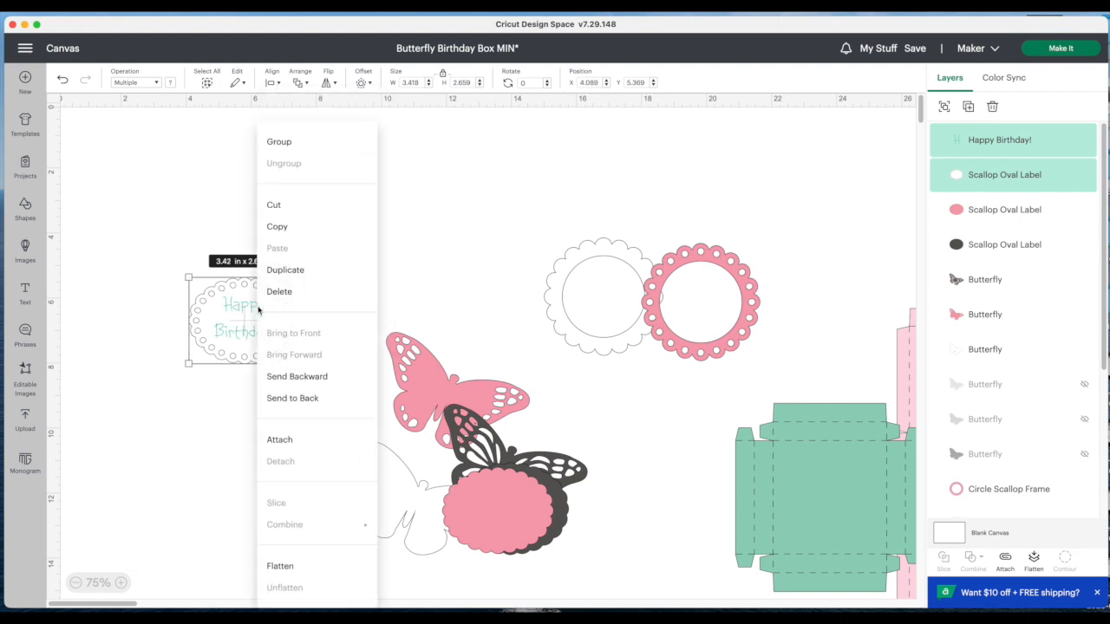
left_click(286, 439)
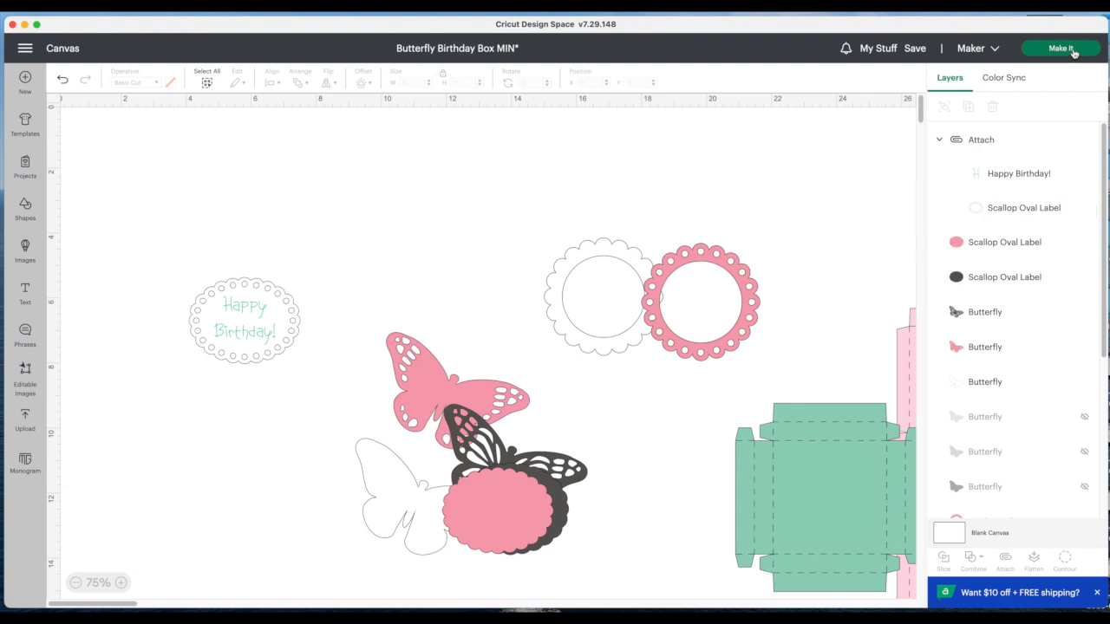
Step: Send the project to mat preparation and review the layout of every mat, ending back on mat 1
left_click(1062, 49)
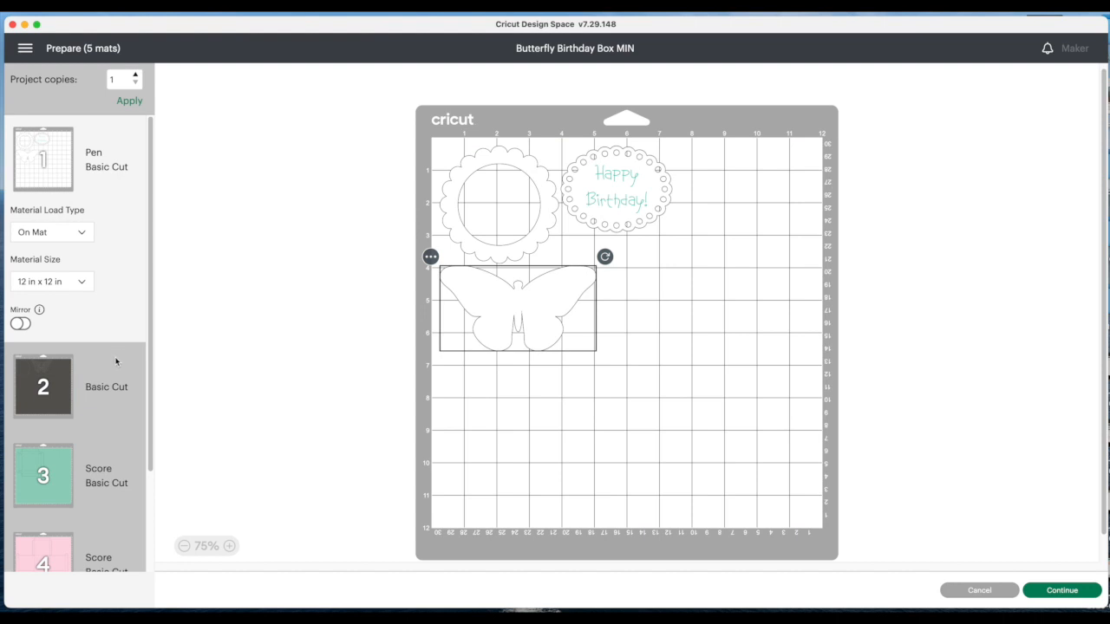
left_click(63, 381)
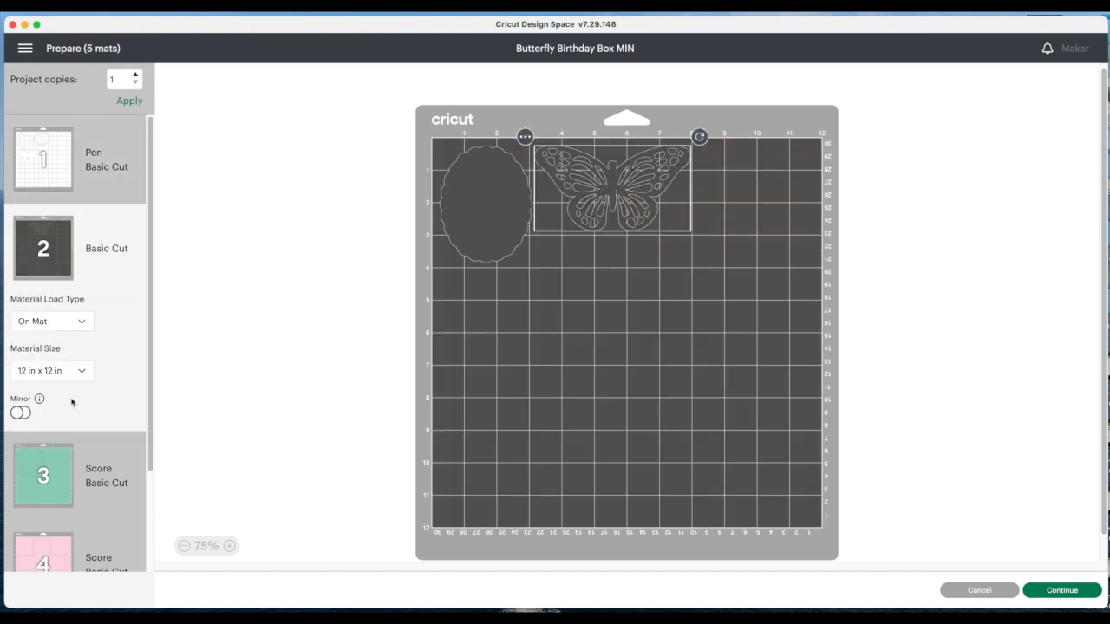
left_click(56, 468)
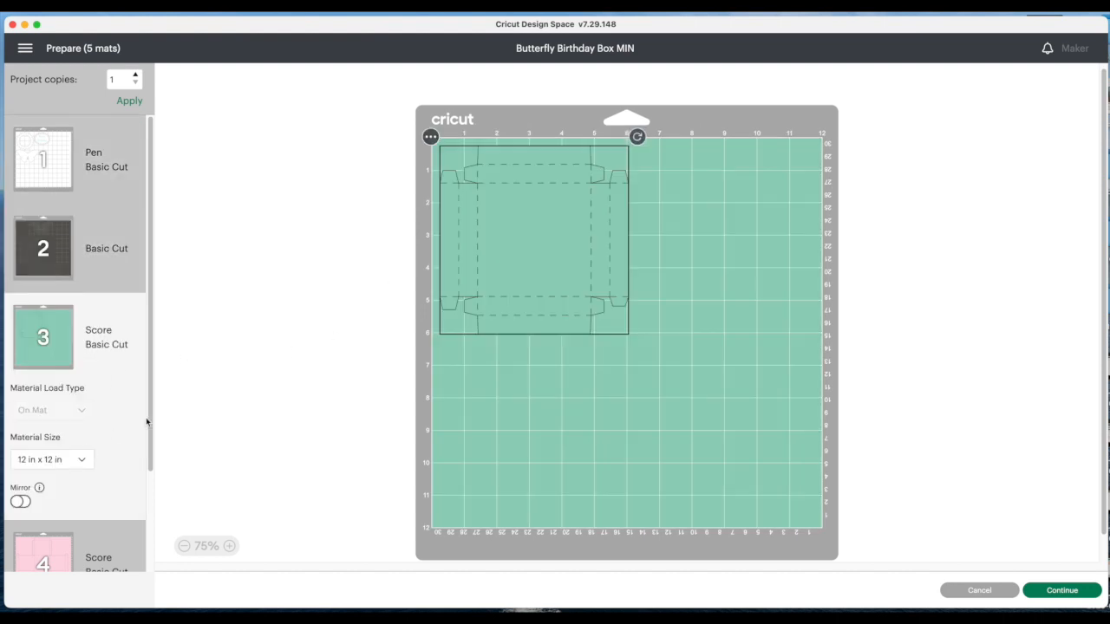
scroll(43, 460, "down", 3)
left_click(45, 443)
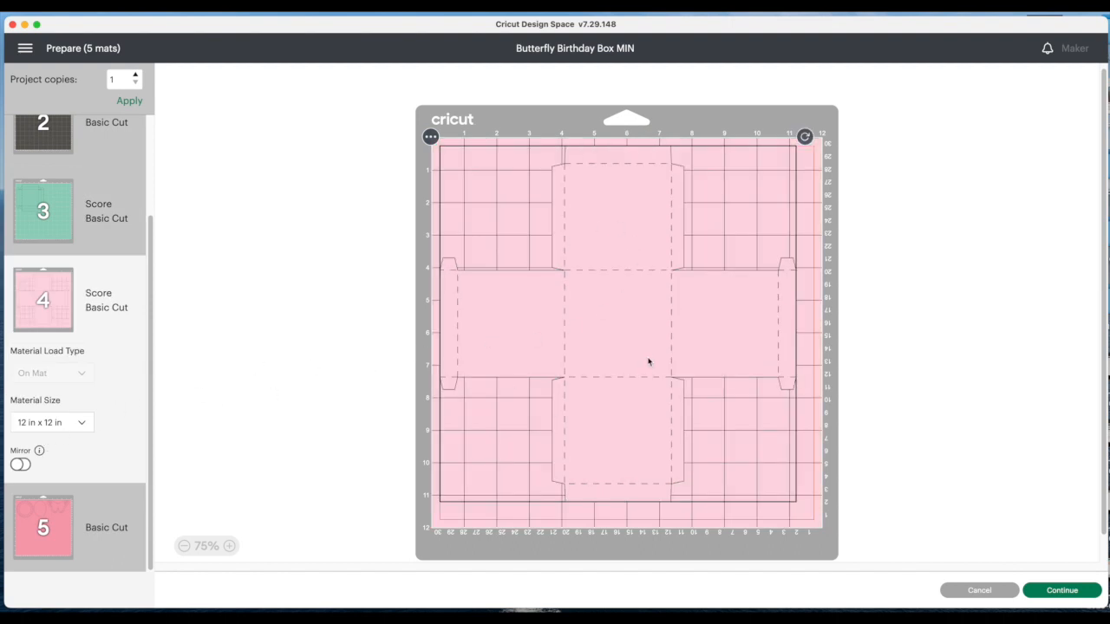
left_click(52, 529)
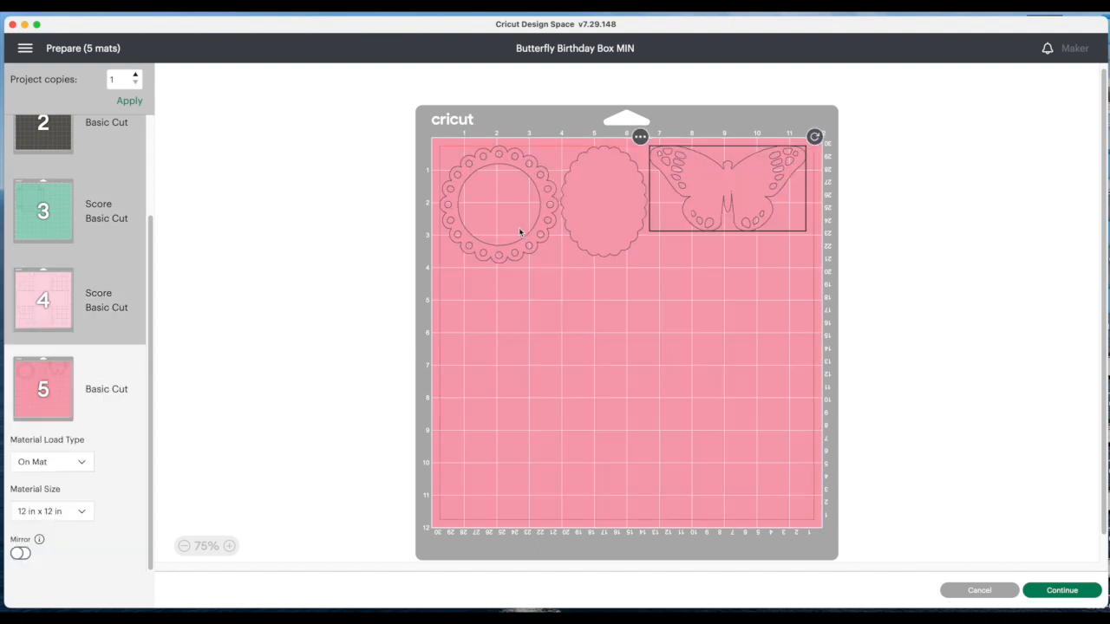
scroll(64, 203, "up", 3)
left_click(61, 162)
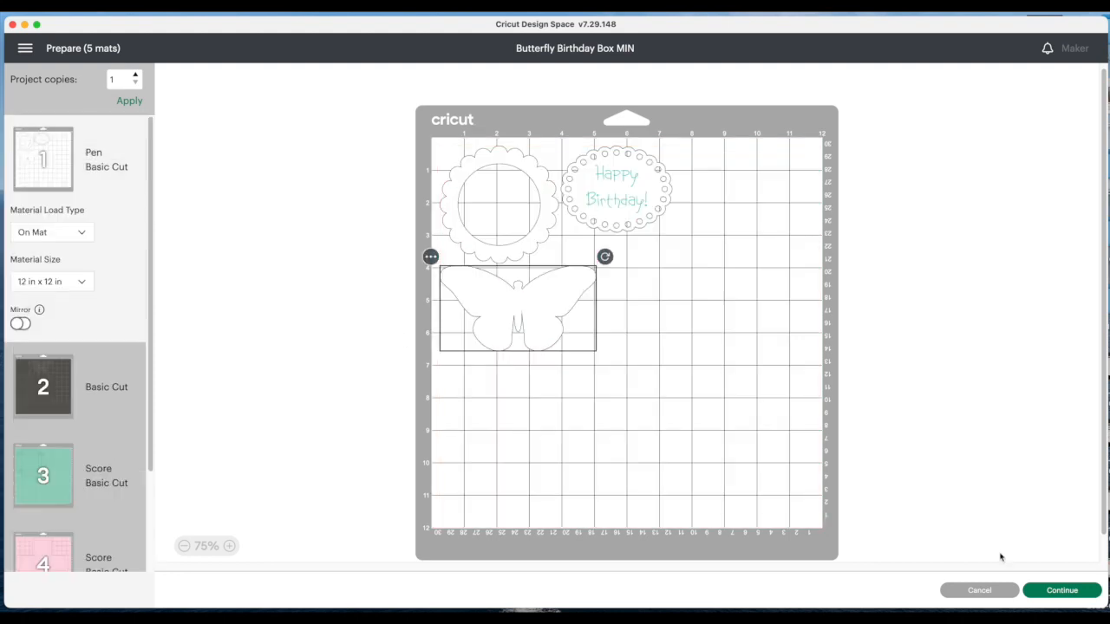
Step: Continue to the make stage and set the base material to Medium Cardstock – 80 lb (216 gsm) with More pressure
left_click(1062, 590)
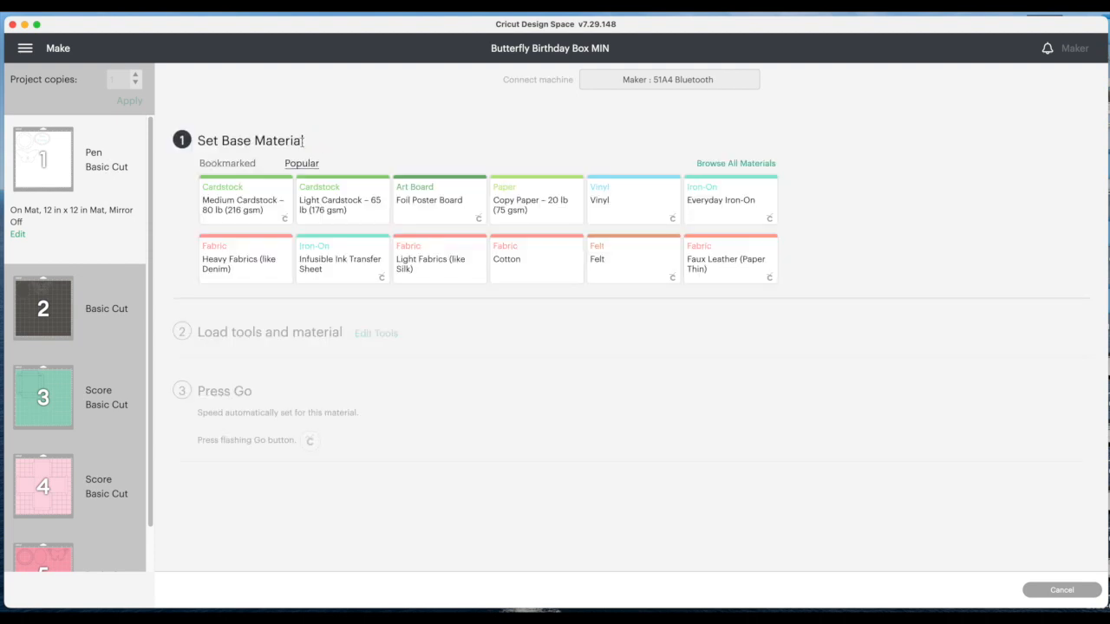
left_click(266, 214)
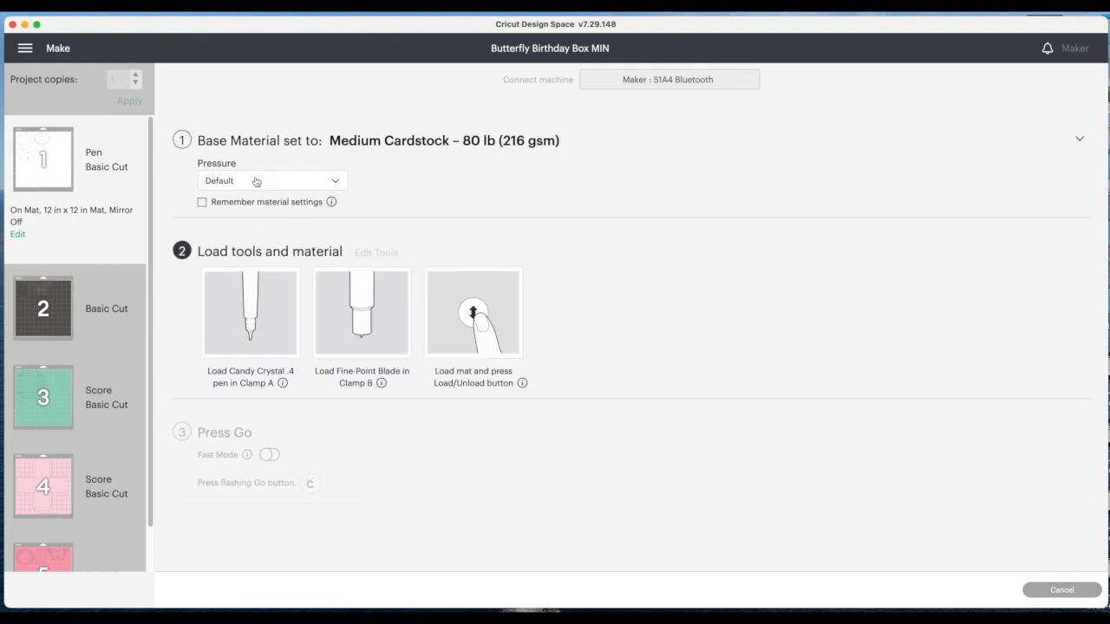
left_click(256, 182)
left_click(242, 202)
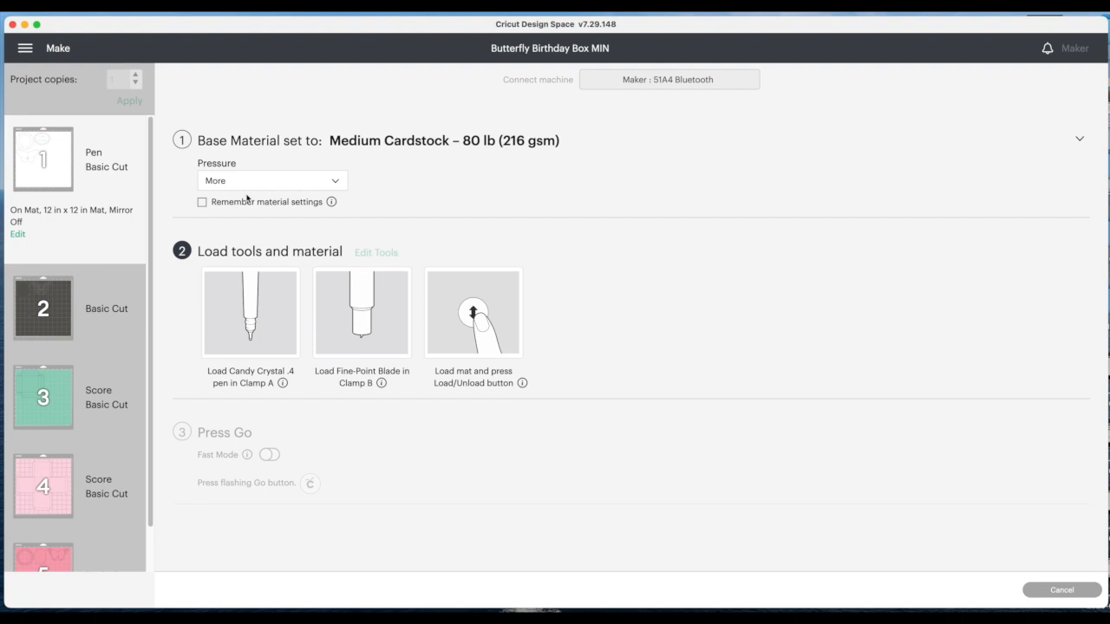